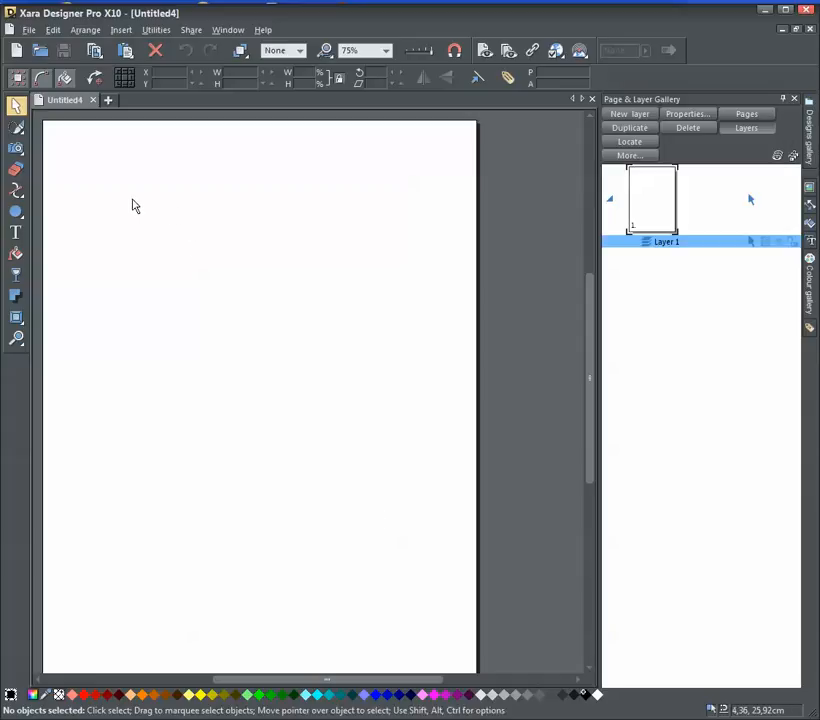
Draw a rectangle about 5.43 by 3.77 cm near the page's upper-left corner and give it square corners
{"action": "left_click", "coordinate": [16, 212]}
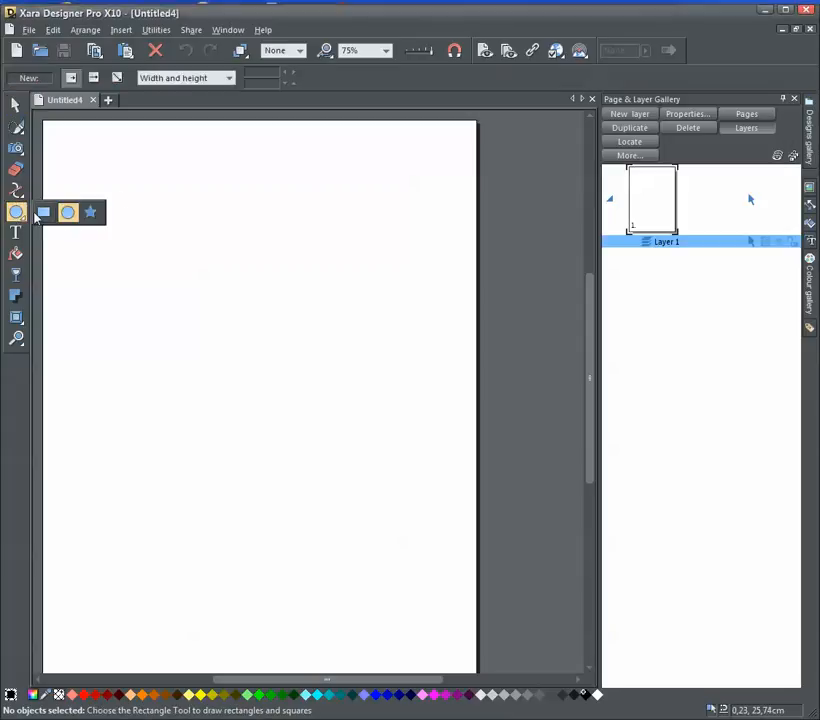
{"action": "left_click", "coordinate": [44, 212]}
{"action": "left_click_drag", "start_coordinate": [89, 184], "coordinate": [201, 262]}
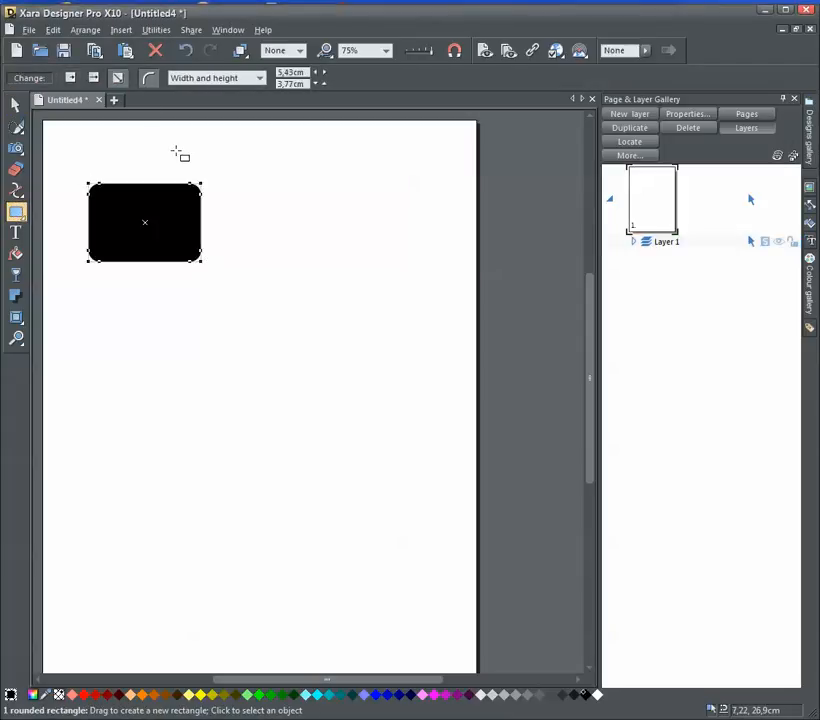
{"action": "left_click", "coordinate": [150, 80]}
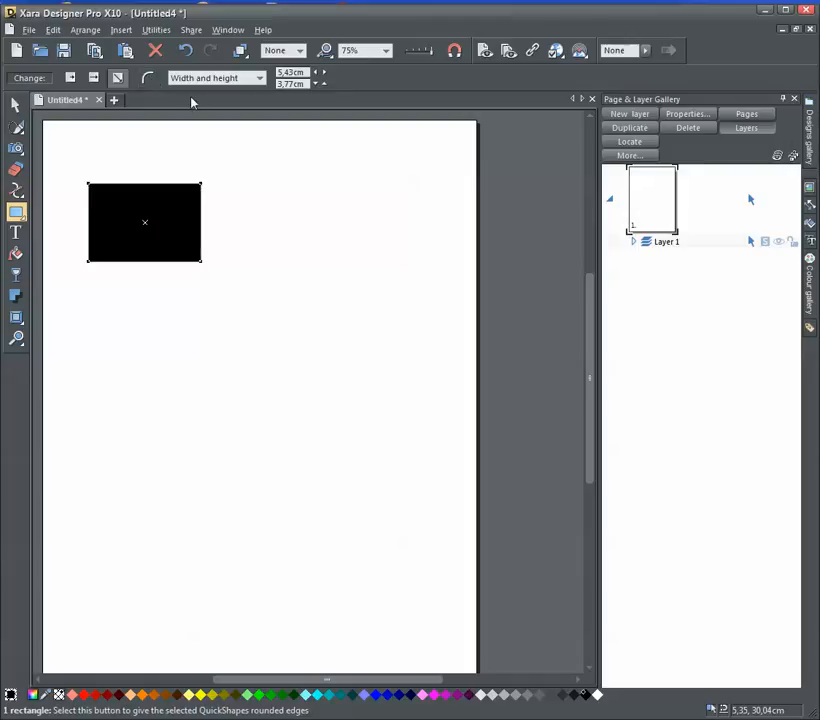
Give the rectangle a 1pt outline and a yellow fill
{"action": "left_click", "coordinate": [298, 50]}
{"action": "left_click", "coordinate": [270, 92]}
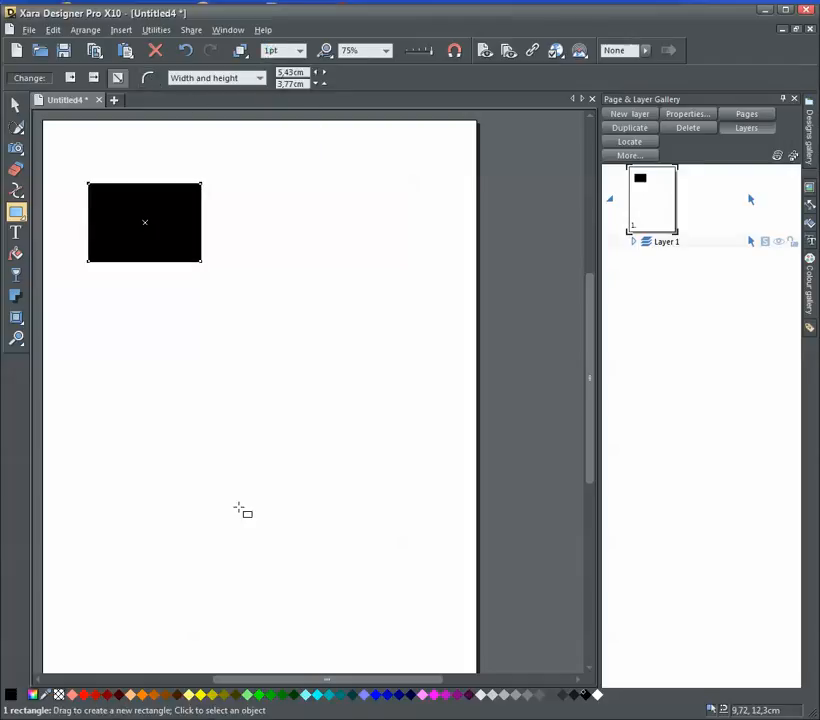
{"action": "left_click", "coordinate": [198, 694]}
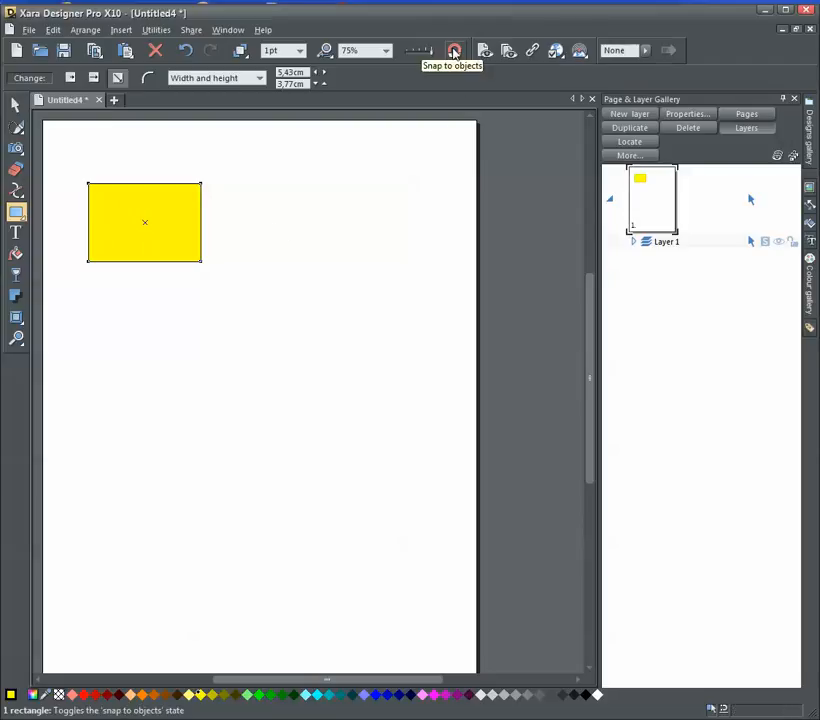
Enable snapping to objects and draw a dark teal circle about 5.38 cm wide below the rectangle
{"action": "left_click", "coordinate": [453, 52]}
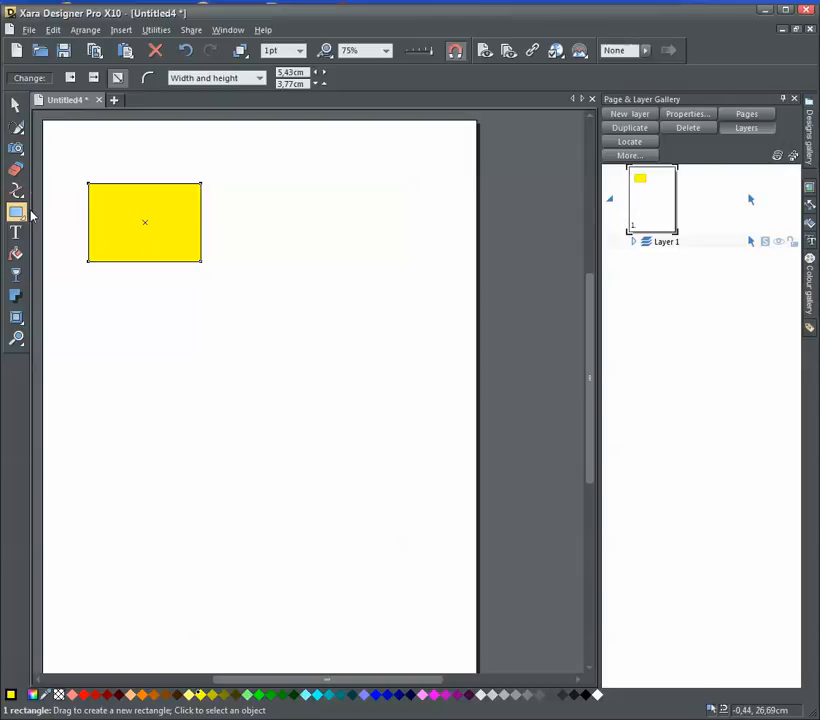
{"action": "mouse_move", "coordinate": [23, 220]}
{"action": "left_click", "coordinate": [67, 212]}
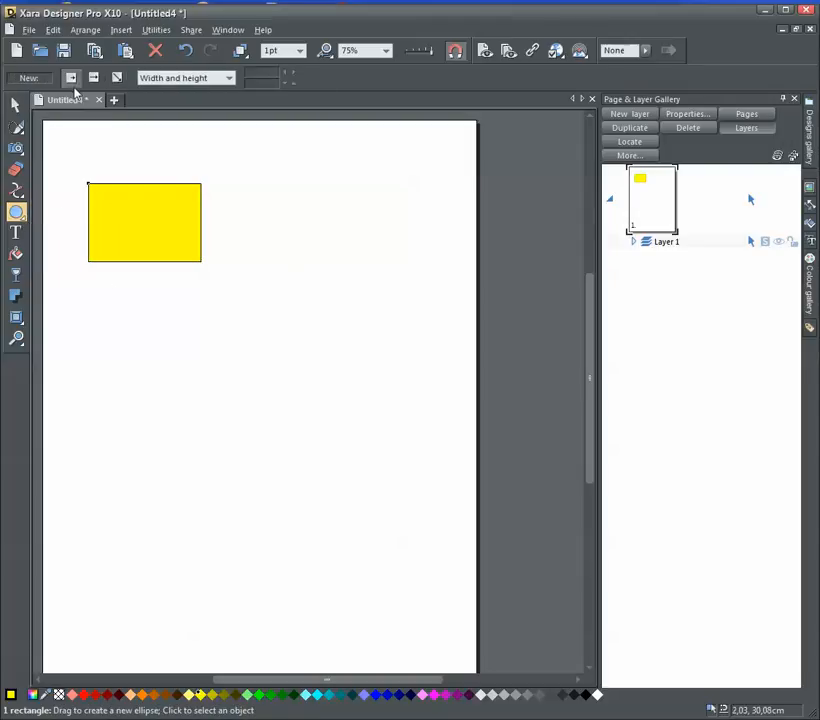
{"action": "left_click_drag", "start_coordinate": [155, 346], "coordinate": [199, 374]}
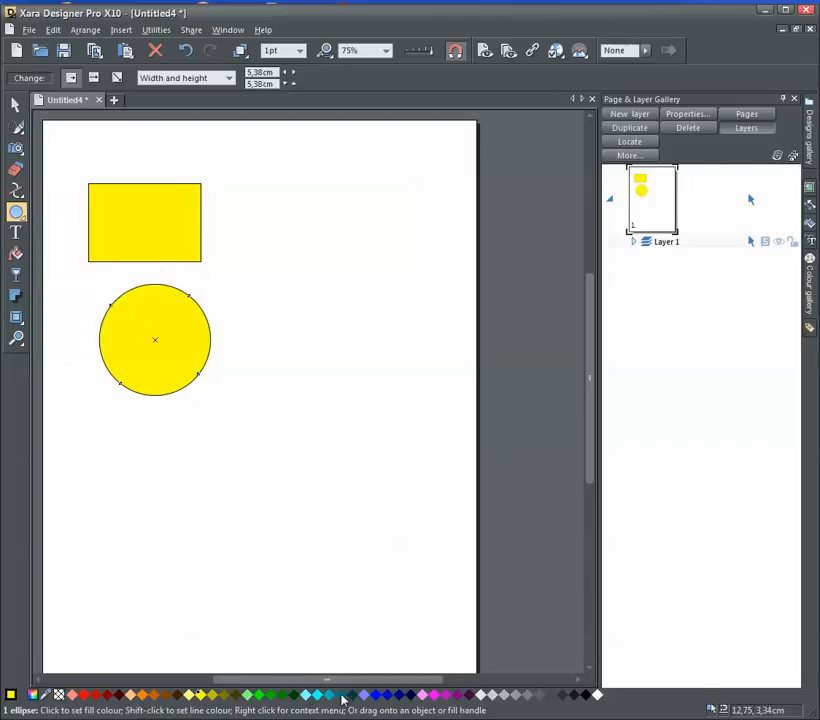
{"action": "left_click", "coordinate": [341, 694]}
Snap the circle into line beneath the rectangle, and shift the rectangle sideways along its row to X 11.06 cm
{"action": "left_click", "coordinate": [15, 104]}
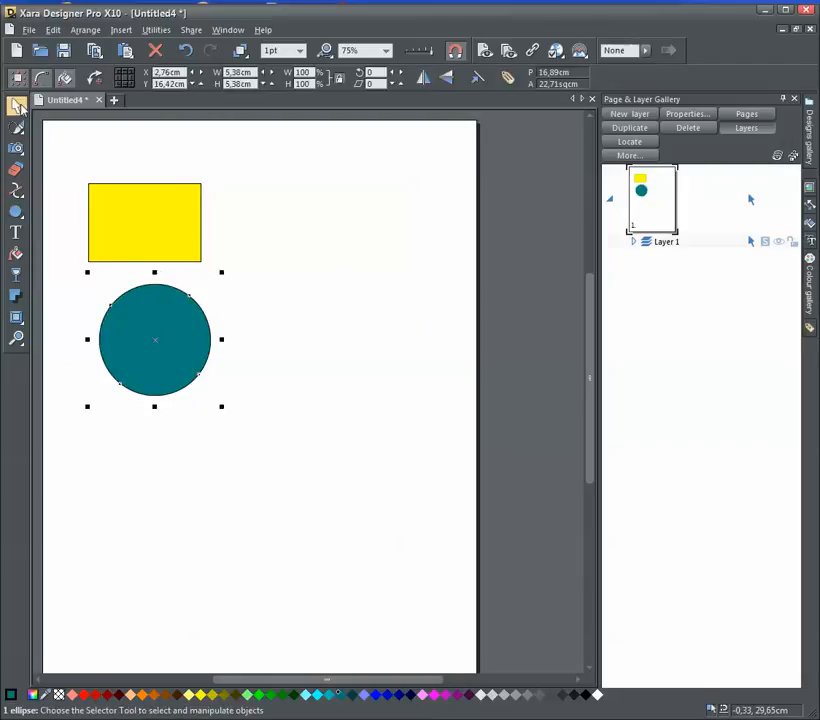
{"action": "mouse_move", "coordinate": [168, 336]}
{"action": "left_mouse_down"}
{"action": "mouse_move", "coordinate": [190, 333]}
{"action": "mouse_move", "coordinate": [163, 332]}
{"action": "mouse_move", "coordinate": [152, 233]}
{"action": "mouse_move", "coordinate": [256, 230]}
{"action": "mouse_move", "coordinate": [293, 216]}
{"action": "mouse_move", "coordinate": [273, 317]}
{"action": "mouse_move", "coordinate": [146, 315]}
{"action": "mouse_move", "coordinate": [150, 333]}
{"action": "mouse_move", "coordinate": [172, 337]}
{"action": "mouse_move", "coordinate": [157, 337]}
{"action": "left_mouse_up"}
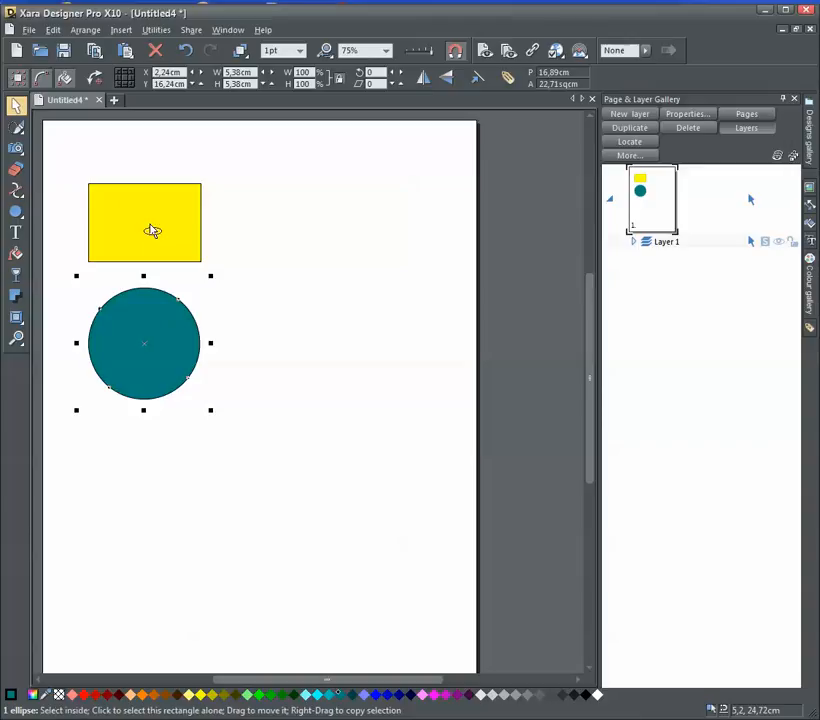
{"action": "left_click_drag", "start_coordinate": [151, 231], "coordinate": [321, 234]}
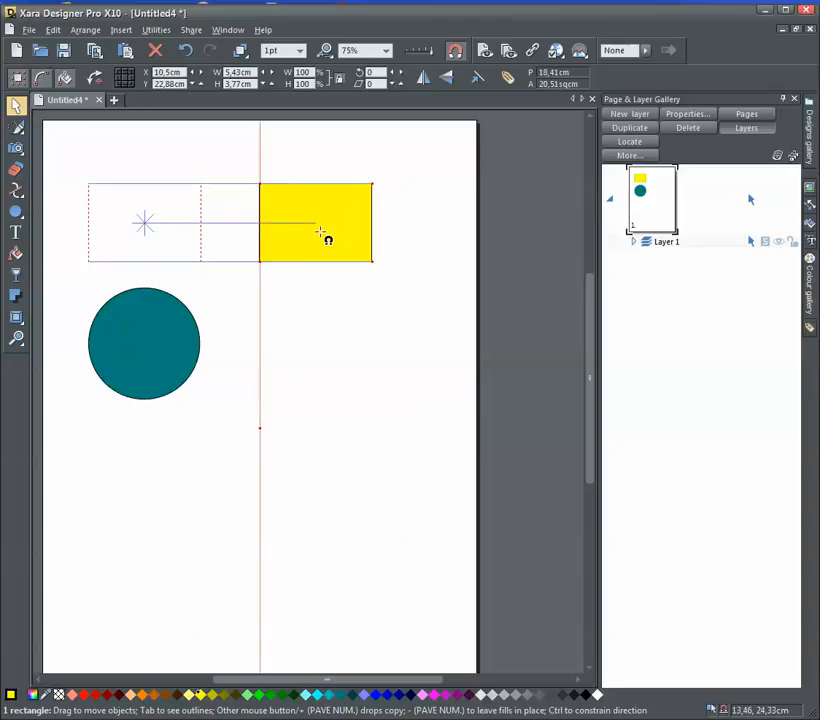
{"action": "left_click_drag", "start_coordinate": [321, 234], "coordinate": [300, 384]}
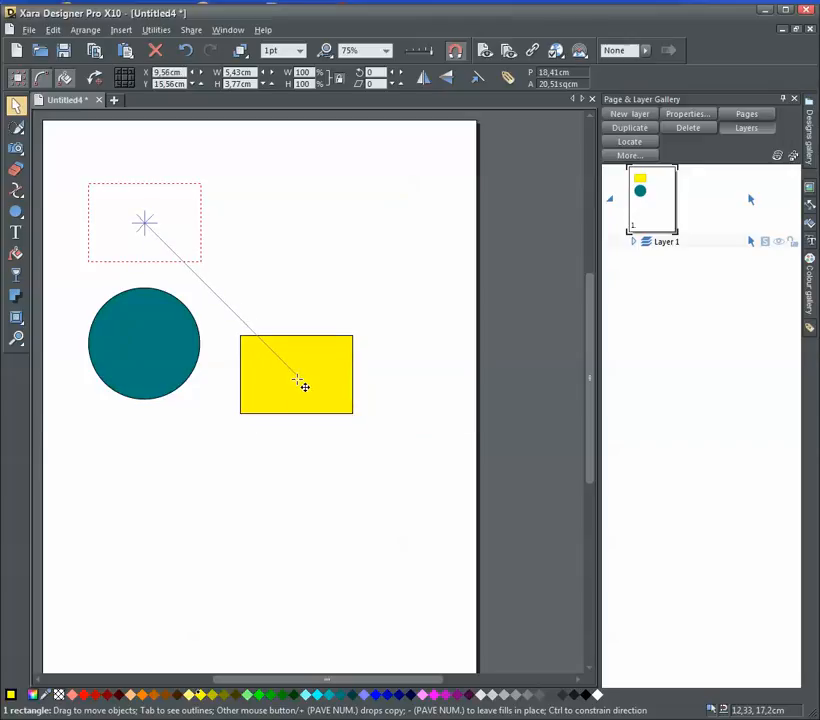
{"action": "left_click_drag", "start_coordinate": [300, 384], "coordinate": [333, 251]}
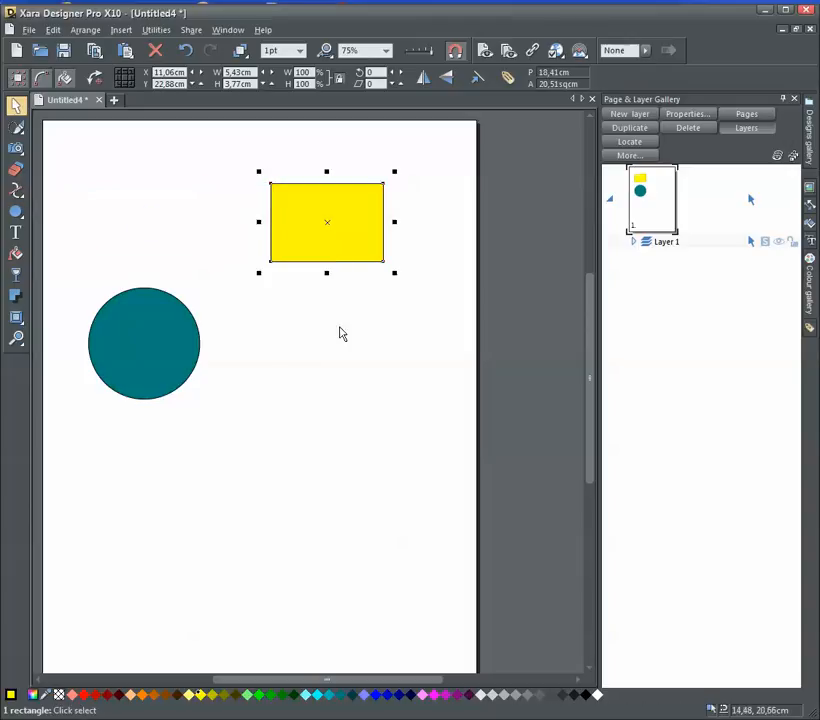
Shrink the circle to about 3 cm across mid-page and move the rectangle above it to X 9.9 cm, Y 22.25 cm
{"action": "left_click", "coordinate": [153, 349]}
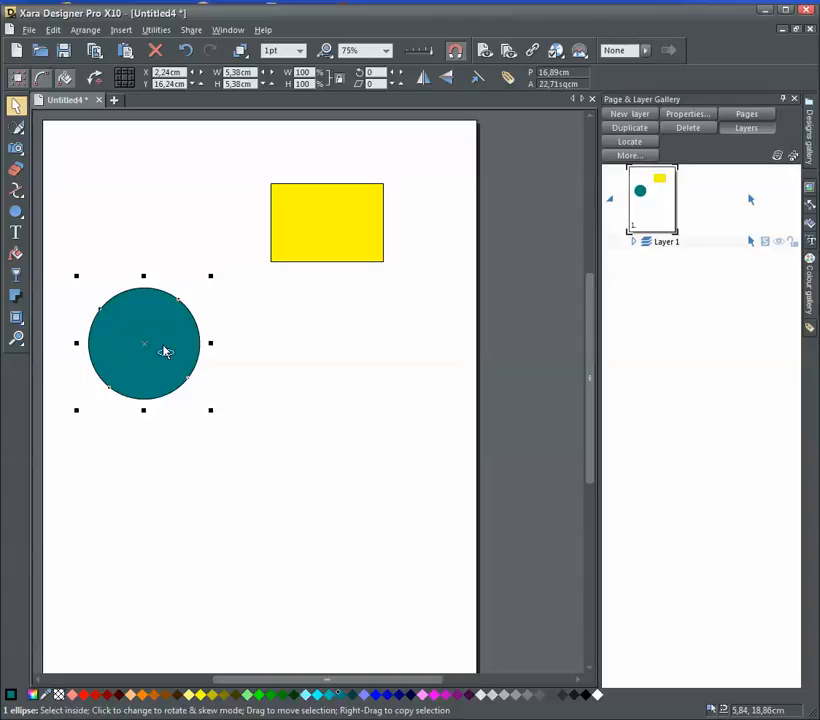
{"action": "left_click_drag", "start_coordinate": [165, 351], "coordinate": [157, 238]}
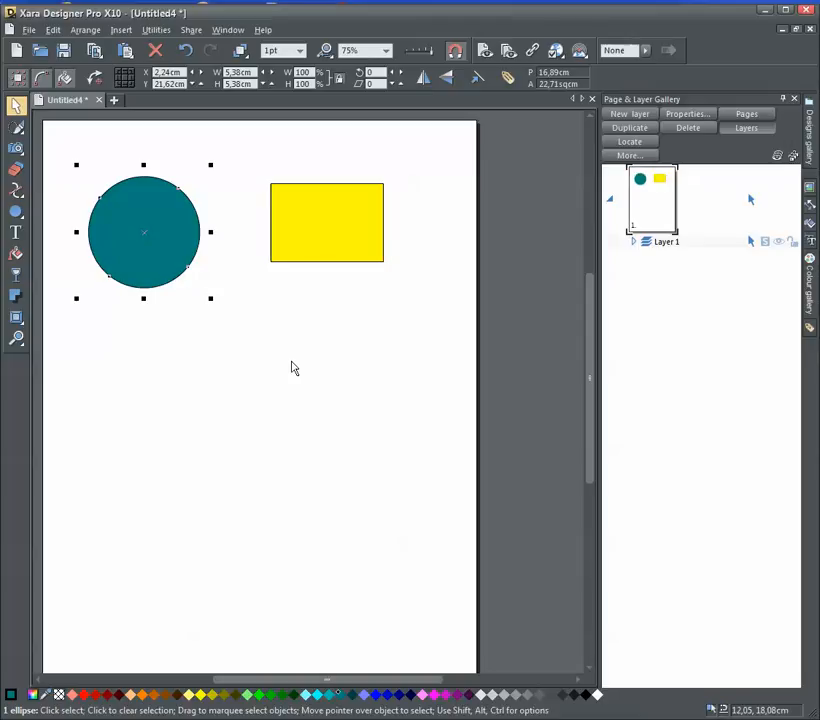
{"action": "left_click", "coordinate": [293, 368]}
{"action": "left_click_drag", "start_coordinate": [178, 245], "coordinate": [274, 388]}
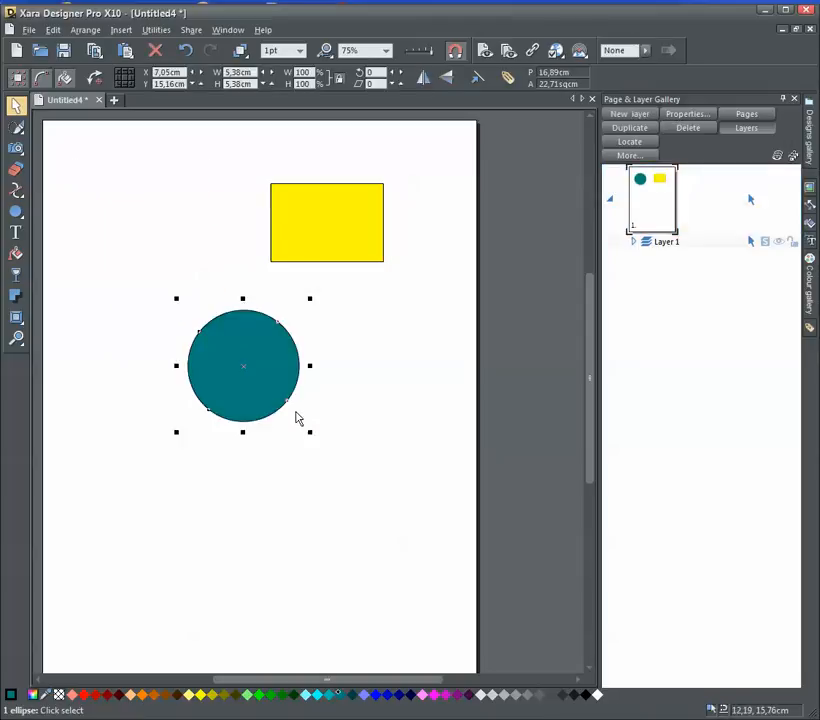
{"action": "left_click_drag", "start_coordinate": [308, 430], "coordinate": [263, 384]}
{"action": "left_click_drag", "start_coordinate": [225, 353], "coordinate": [315, 392]}
{"action": "left_click_drag", "start_coordinate": [341, 223], "coordinate": [318, 236]}
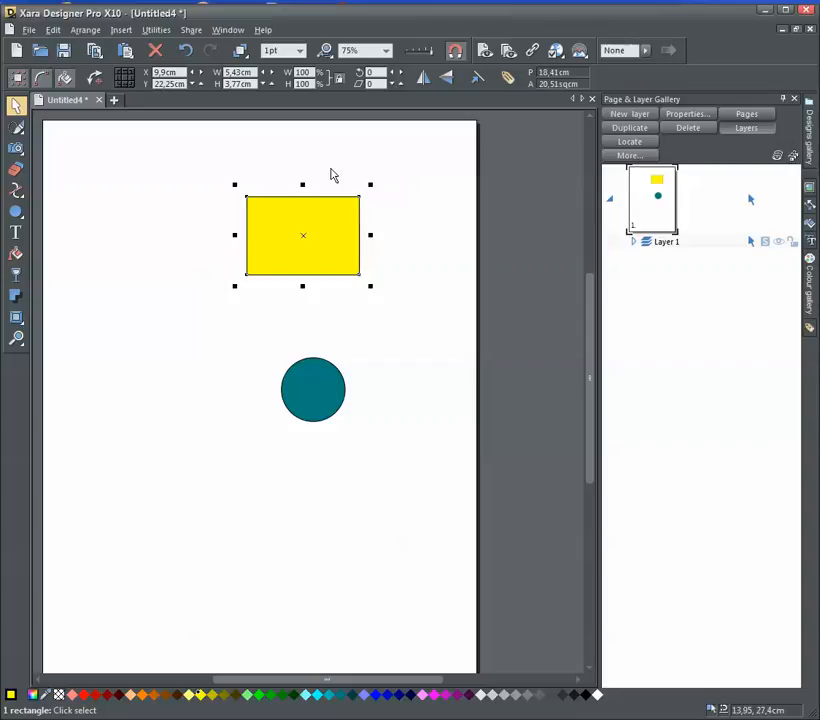
Show the rulers and move the rectangle to about X 5.24 cm, Y 22.7 cm
{"action": "left_click", "coordinate": [228, 30]}
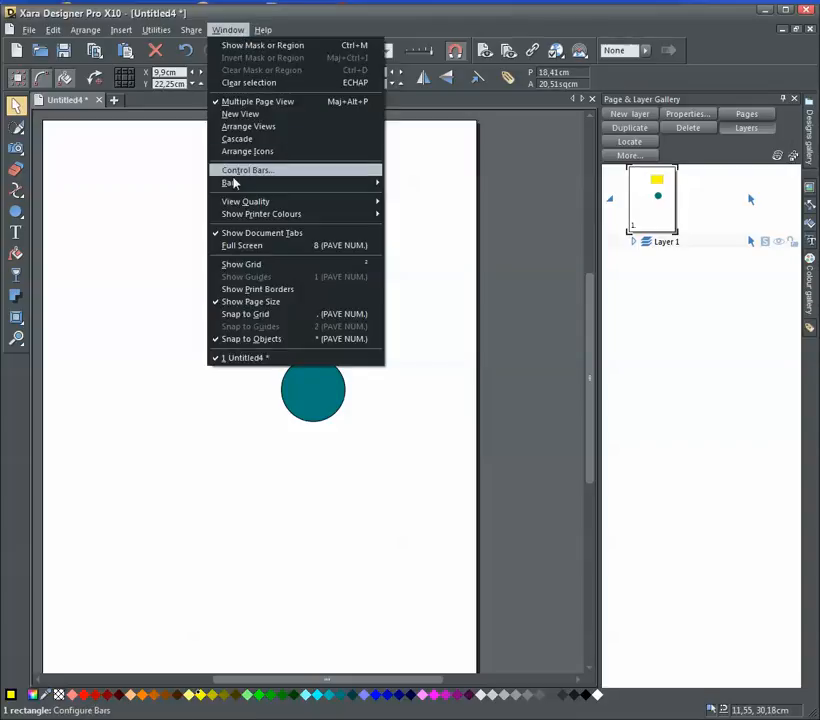
{"action": "mouse_move", "coordinate": [232, 185]}
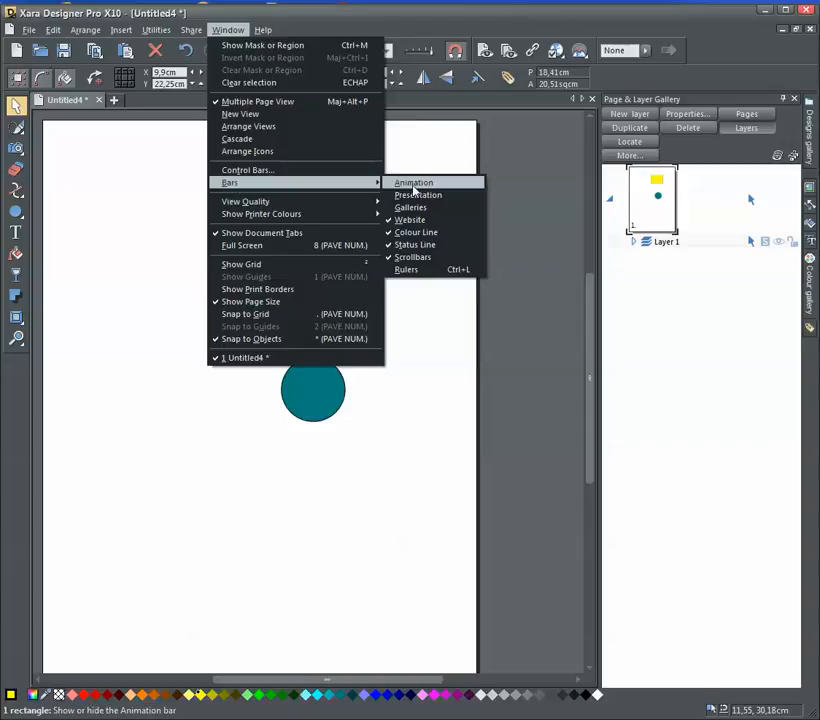
{"action": "left_click", "coordinate": [406, 269]}
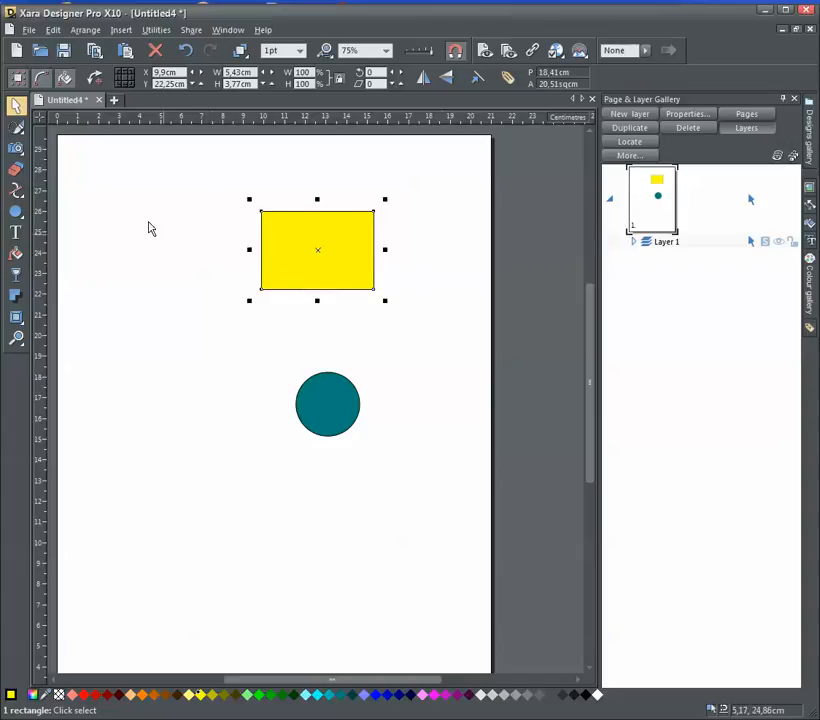
{"action": "left_click_drag", "start_coordinate": [334, 230], "coordinate": [227, 214]}
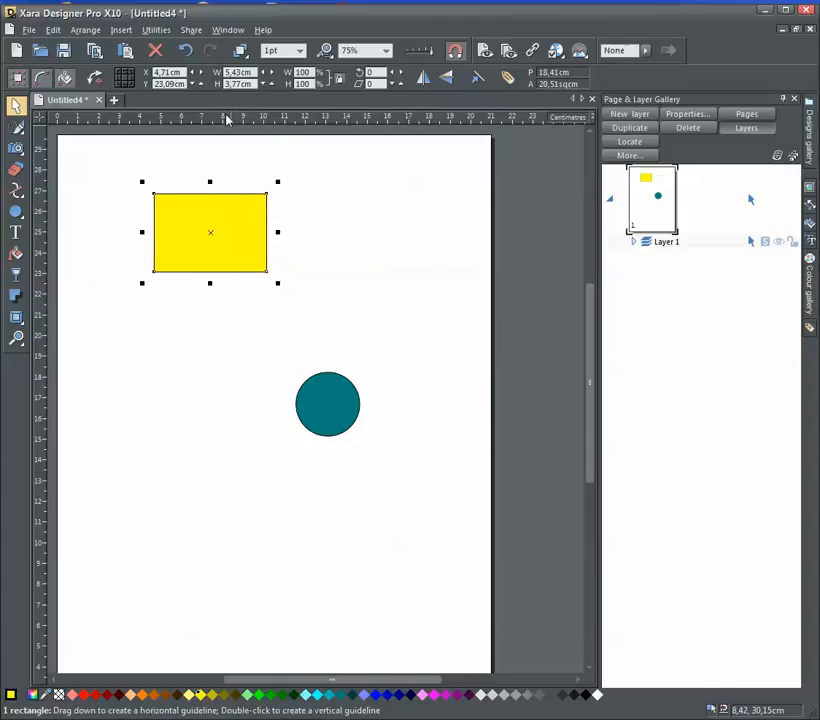
{"action": "mouse_move", "coordinate": [238, 221]}
{"action": "left_mouse_down"}
{"action": "mouse_move", "coordinate": [304, 218]}
{"action": "mouse_move", "coordinate": [253, 222]}
{"action": "mouse_move", "coordinate": [253, 238]}
{"action": "mouse_move", "coordinate": [252, 230]}
{"action": "left_mouse_up"}
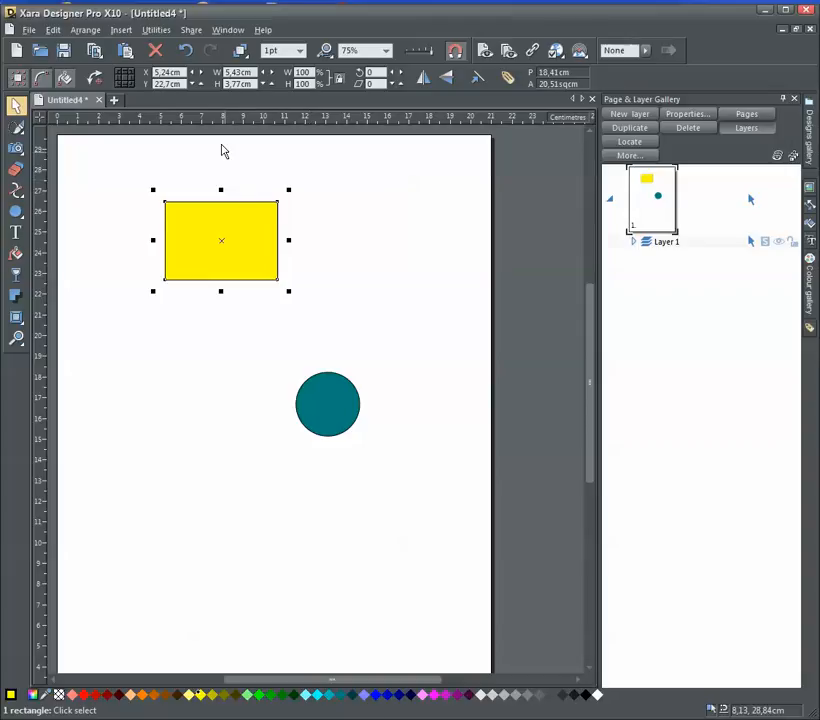
Show the grid and move the rectangle freely to about X 4.15 cm, Y 21.61 cm
{"action": "left_click", "coordinate": [228, 33]}
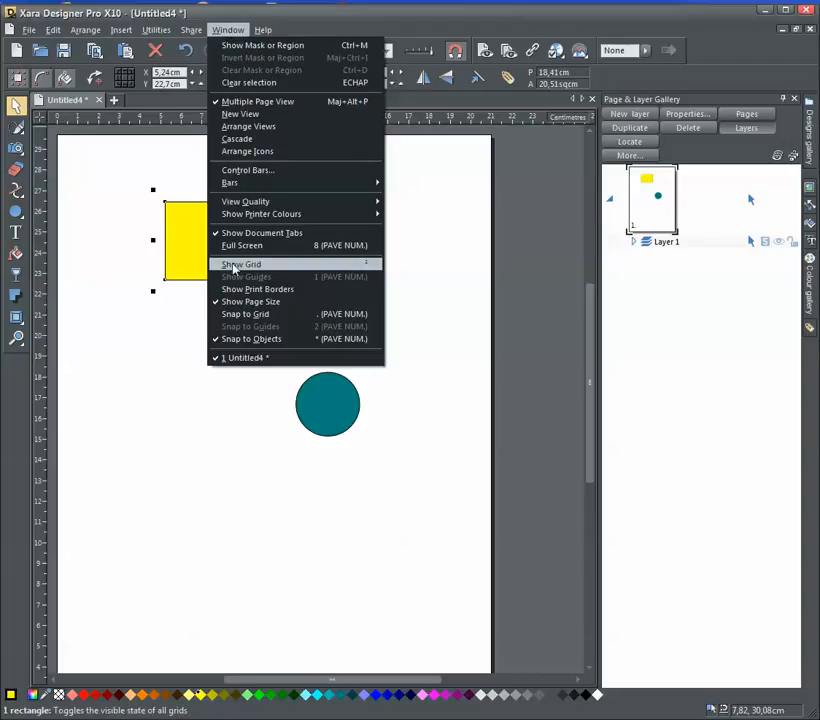
{"action": "left_click", "coordinate": [234, 266]}
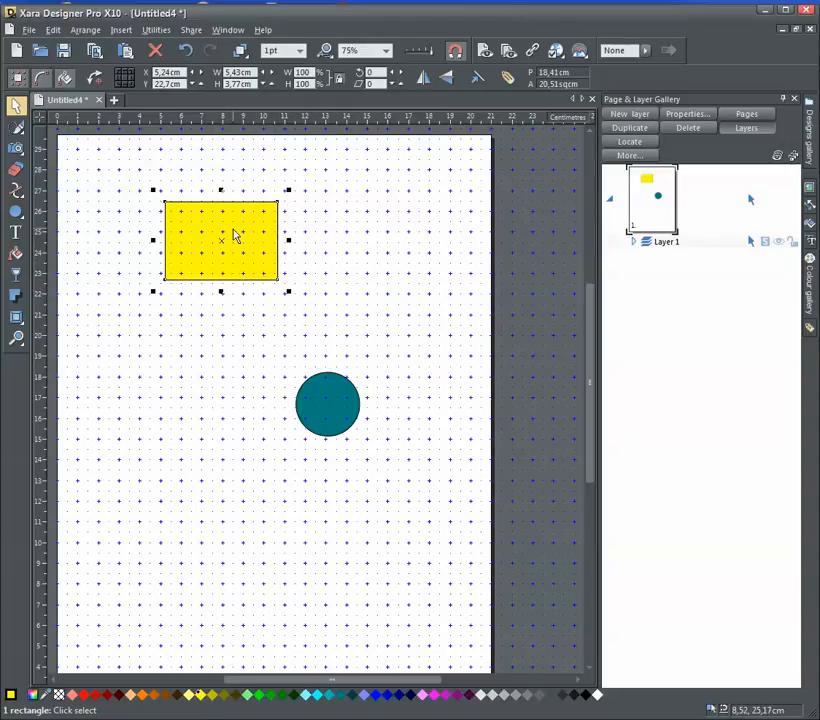
{"action": "left_click_drag", "start_coordinate": [243, 223], "coordinate": [222, 247]}
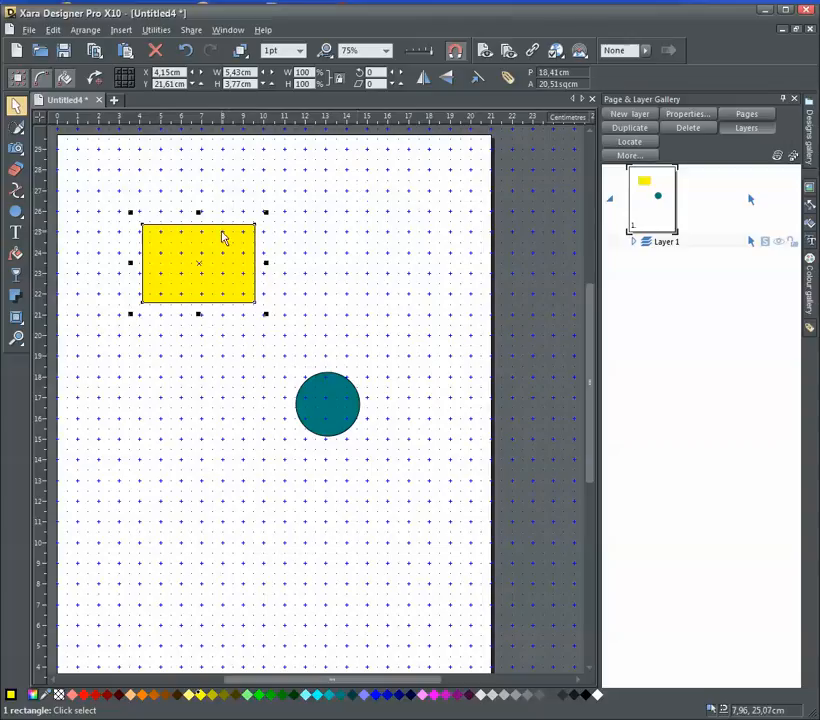
Enable snapping to the grid and snap the rectangle onto grid lines at X 5.07 cm, Y 20 cm
{"action": "left_click", "coordinate": [228, 30]}
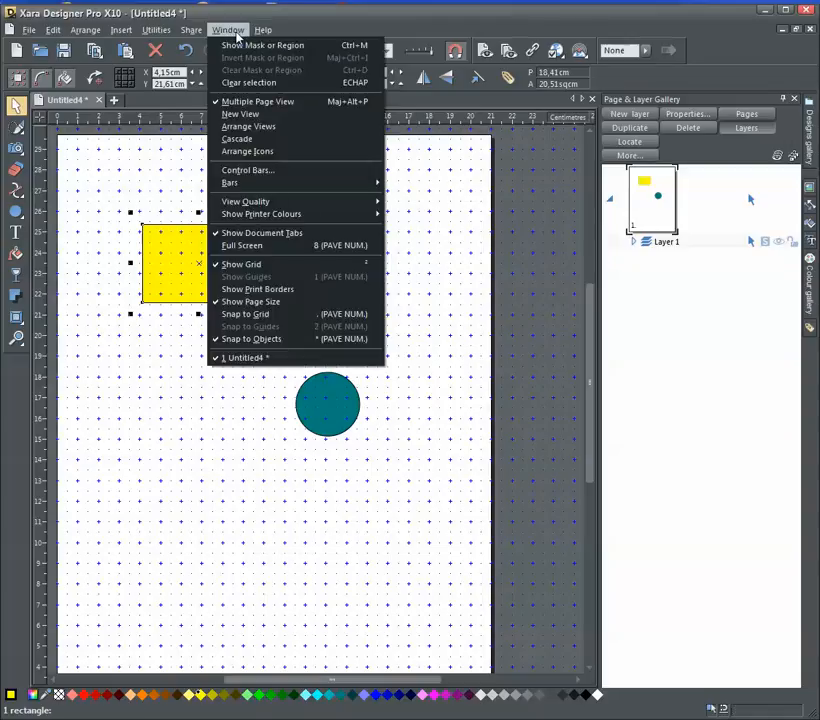
{"action": "left_click", "coordinate": [245, 315]}
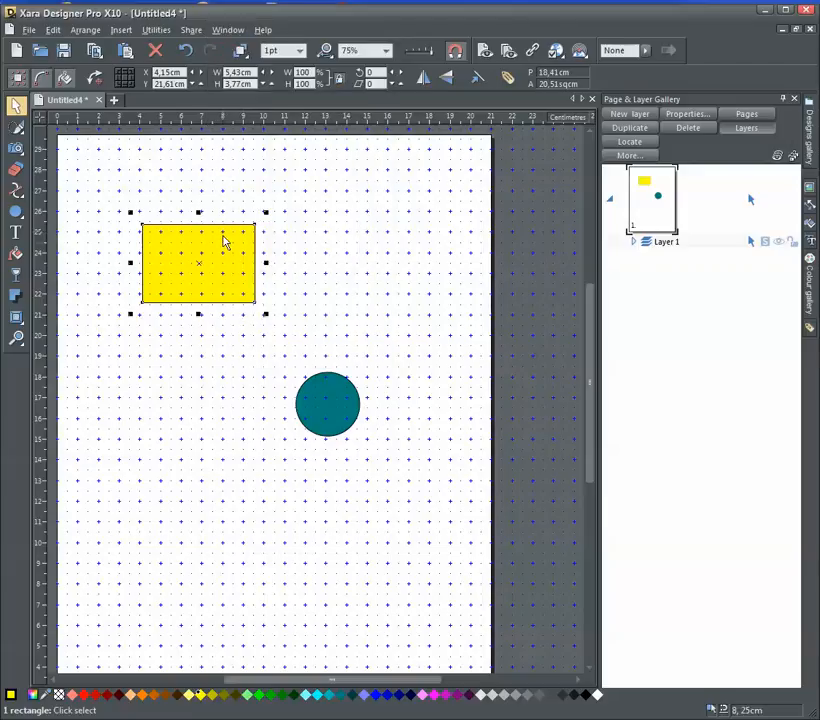
{"action": "left_click_drag", "start_coordinate": [220, 242], "coordinate": [245, 294]}
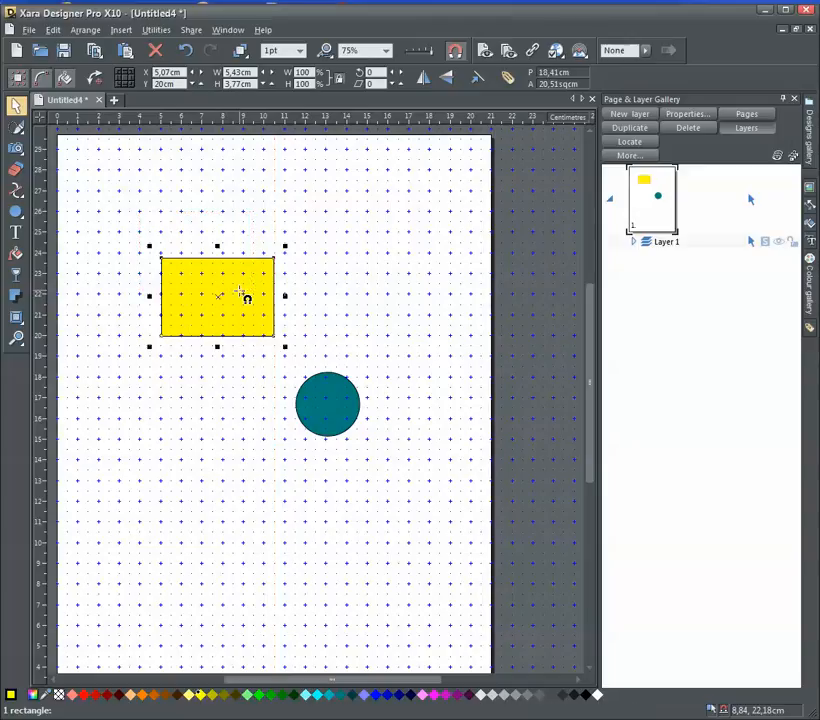
Test grid snapping up close at the rectangle's lower-right corner, moving the rectangle to X 6.57 cm, Y 18.5 cm
{"action": "left_click", "coordinate": [16, 338]}
{"action": "left_click_drag", "start_coordinate": [223, 306], "coordinate": [319, 378]}
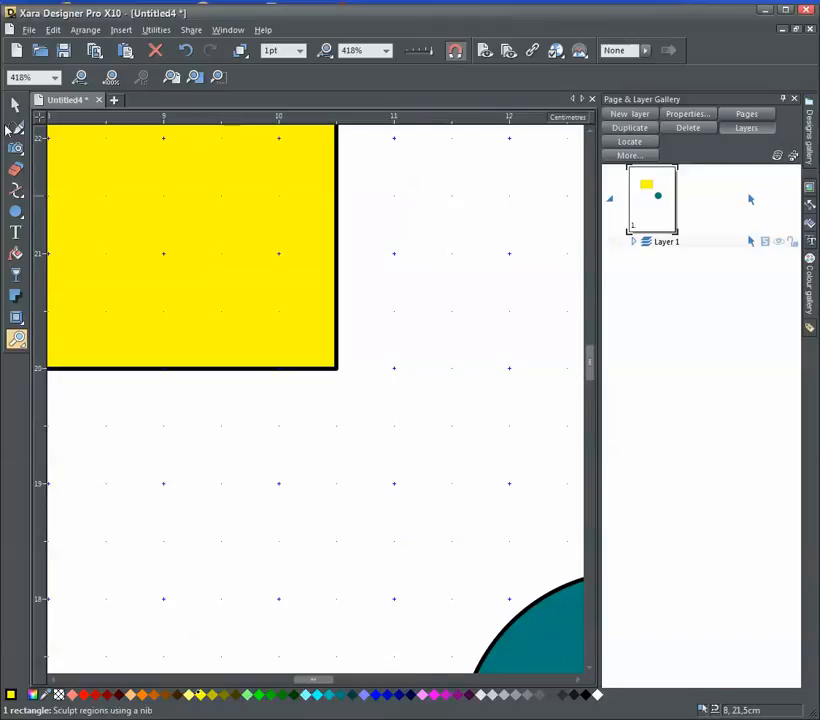
{"action": "left_click", "coordinate": [14, 106]}
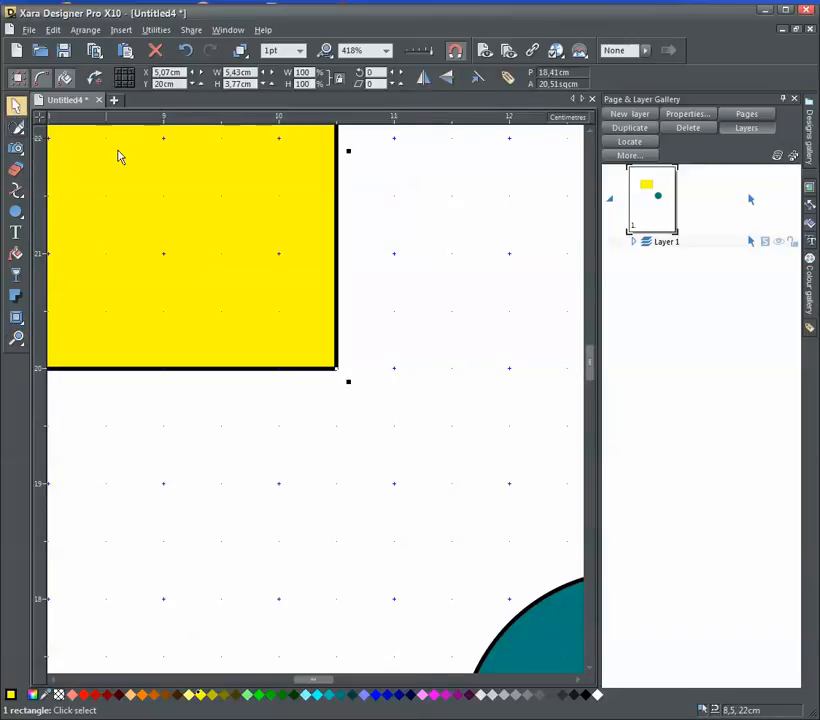
{"action": "left_click_drag", "start_coordinate": [156, 188], "coordinate": [320, 196]}
{"action": "left_click_drag", "start_coordinate": [395, 196], "coordinate": [398, 281]}
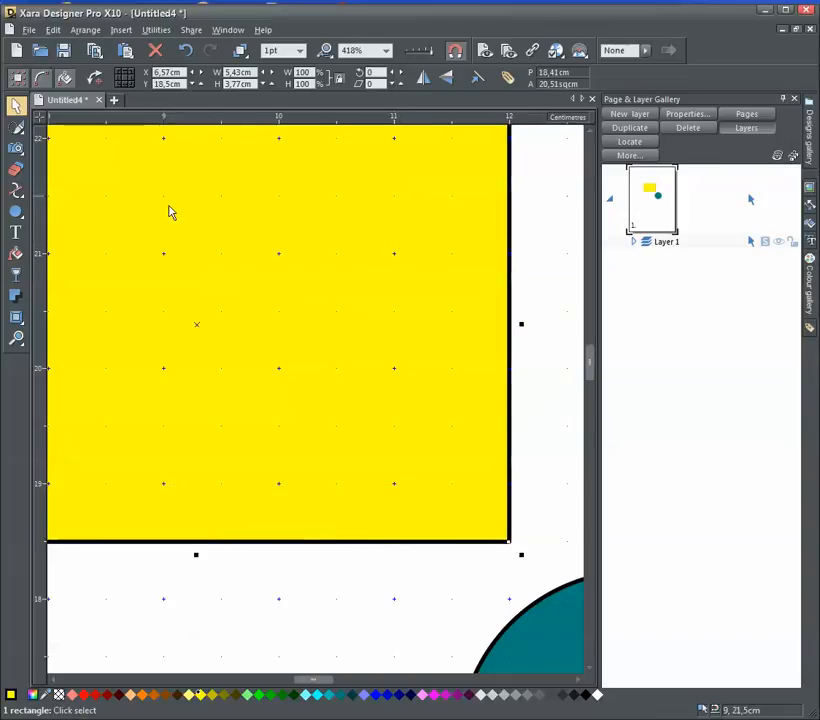
Return to 100% zoom and snap the rectangle to the grid at X 3.5 cm, Y 23.23 cm
{"action": "mouse_move", "coordinate": [19, 345]}
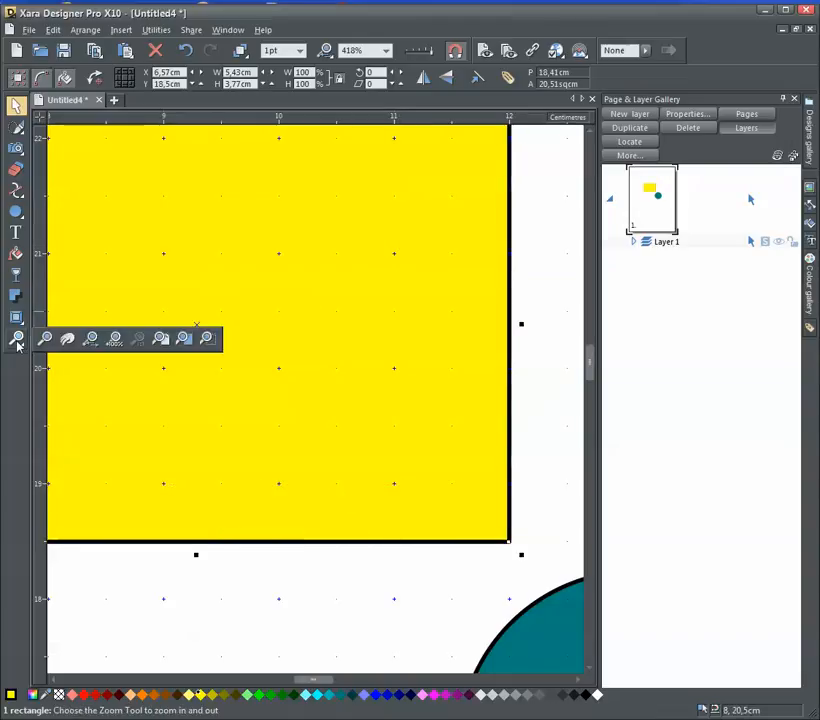
{"action": "left_click", "coordinate": [115, 339]}
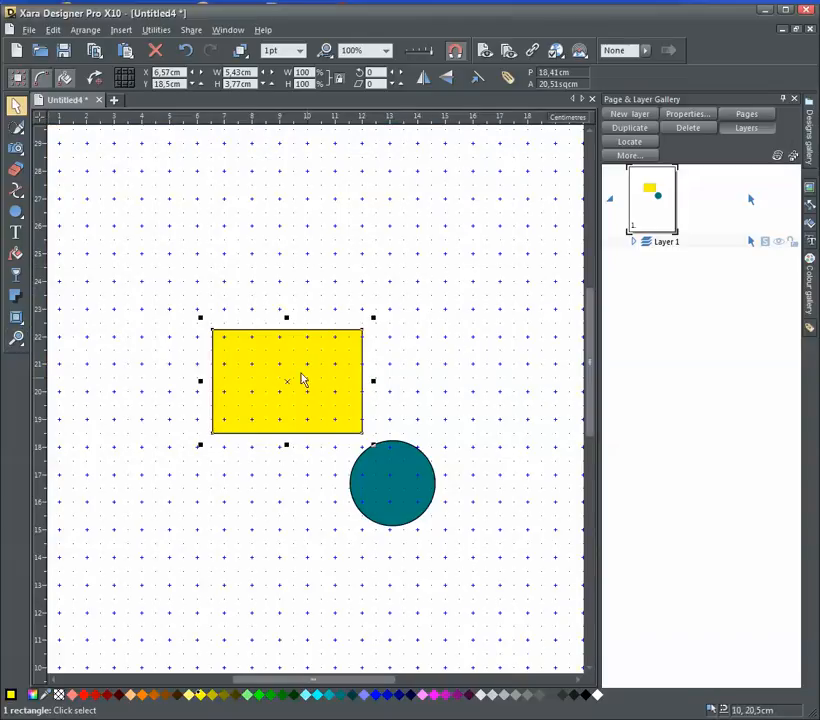
{"action": "left_click_drag", "start_coordinate": [311, 364], "coordinate": [227, 237]}
{"action": "left_click_drag", "start_coordinate": [377, 683], "coordinate": [352, 682]}
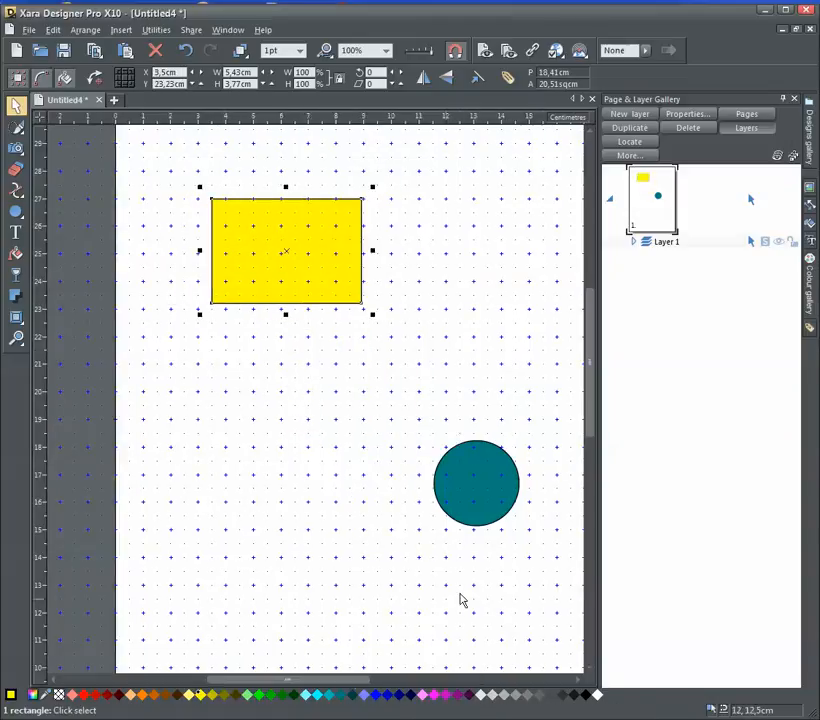
{"action": "left_click_drag", "start_coordinate": [595, 423], "coordinate": [591, 403]}
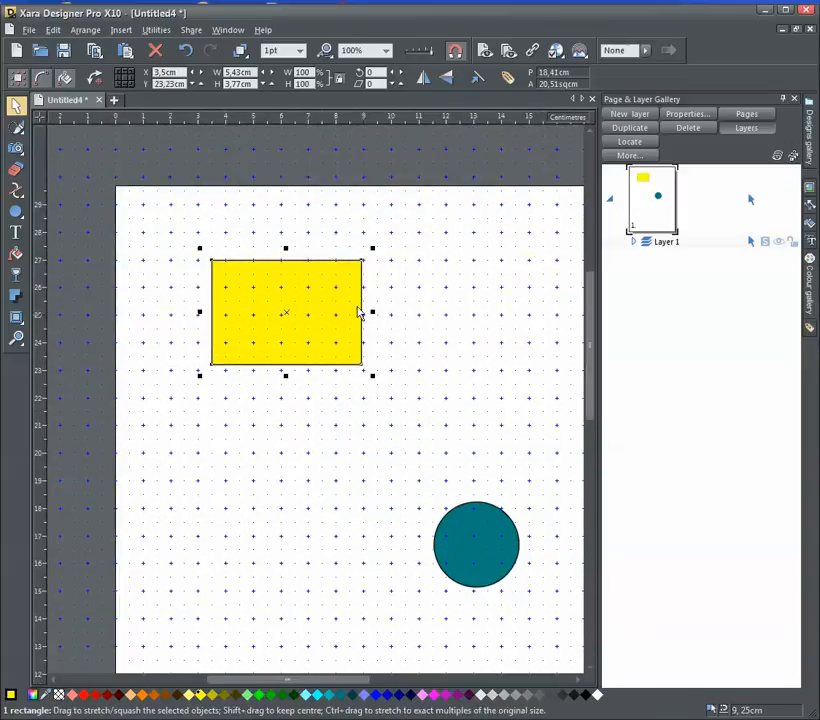
Snap the rectangle to the page's upper-left corner and set the ruler's Y coordinates to increase downwards
{"action": "left_click_drag", "start_coordinate": [264, 296], "coordinate": [176, 224]}
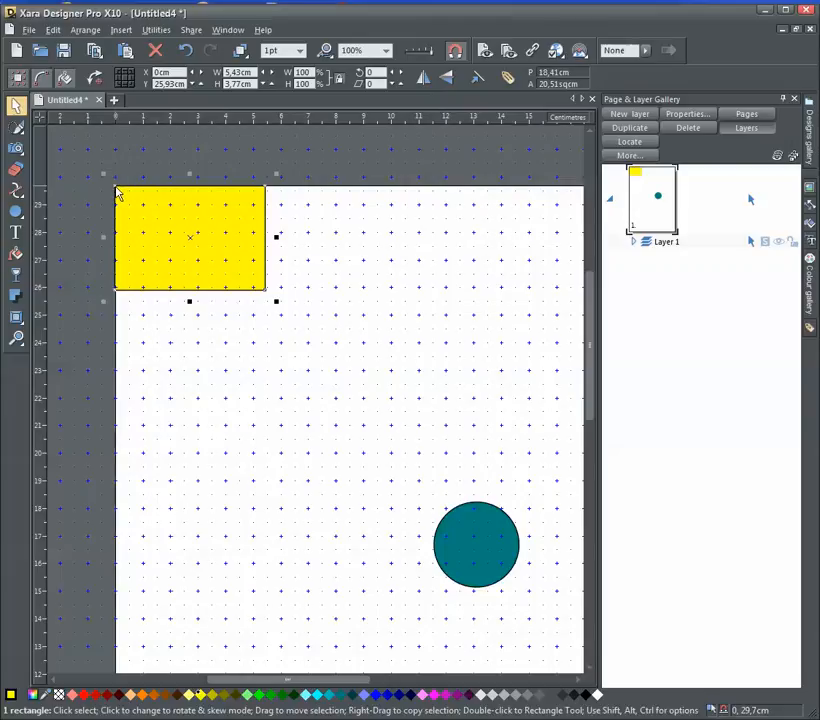
{"action": "right_click", "coordinate": [353, 252]}
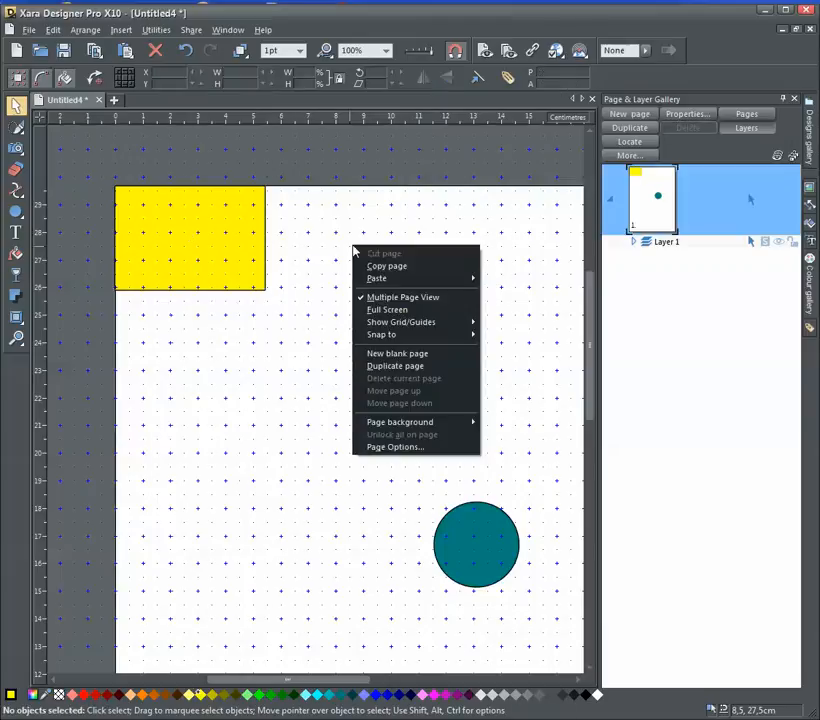
{"action": "left_click", "coordinate": [400, 446]}
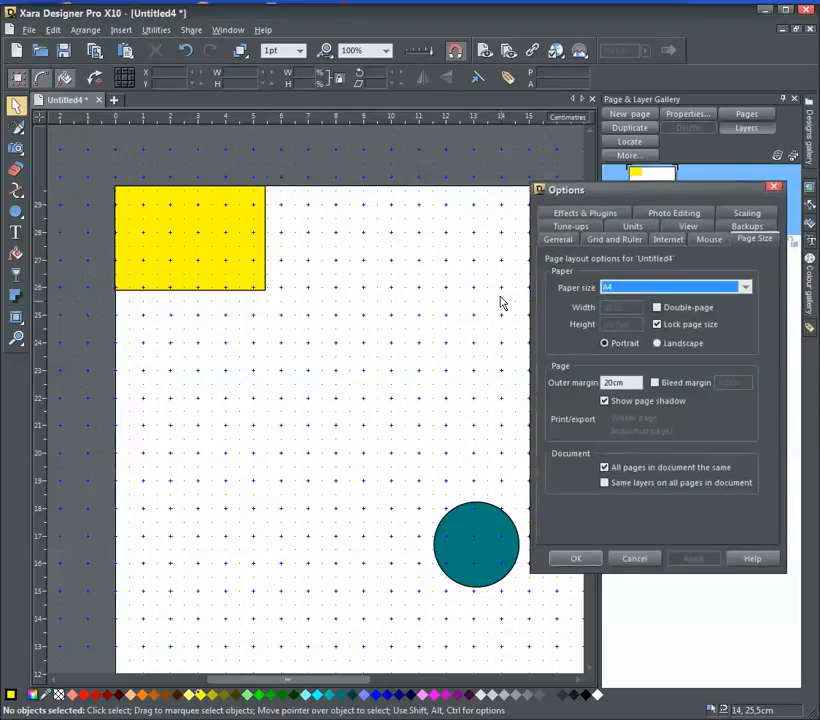
{"action": "left_click_drag", "start_coordinate": [675, 197], "coordinate": [475, 170]}
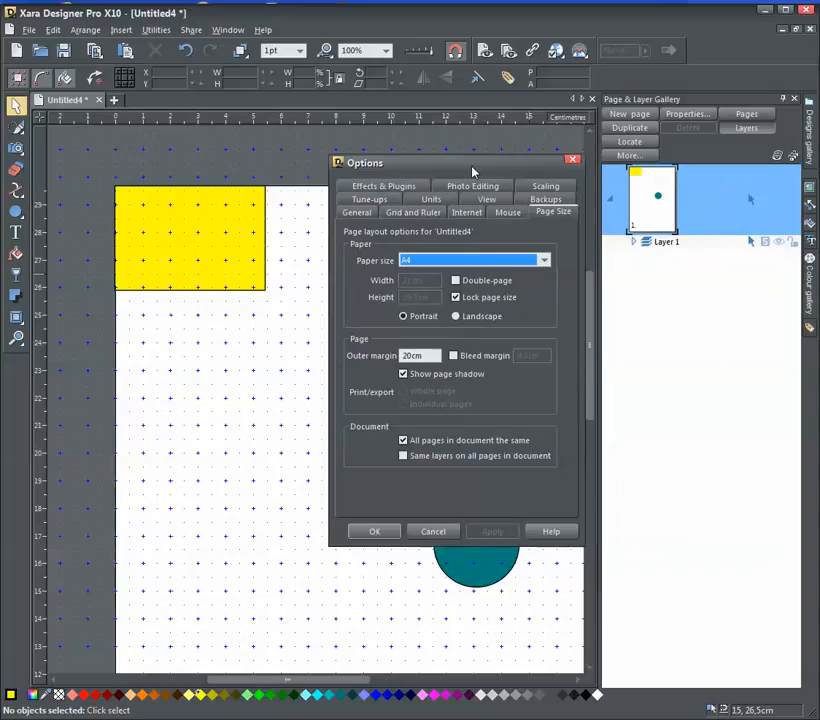
{"action": "left_click", "coordinate": [428, 213]}
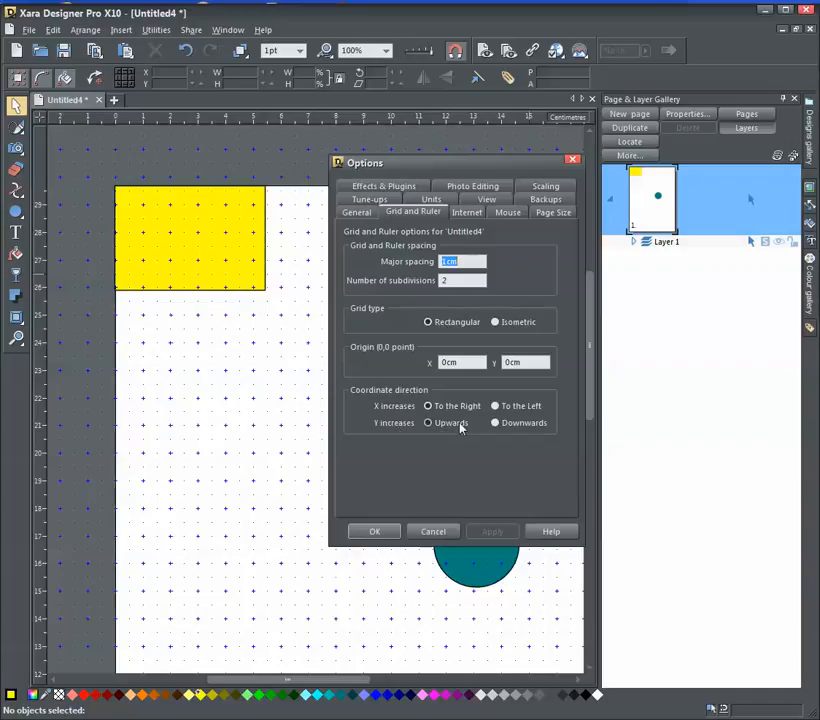
{"action": "left_click", "coordinate": [495, 423]}
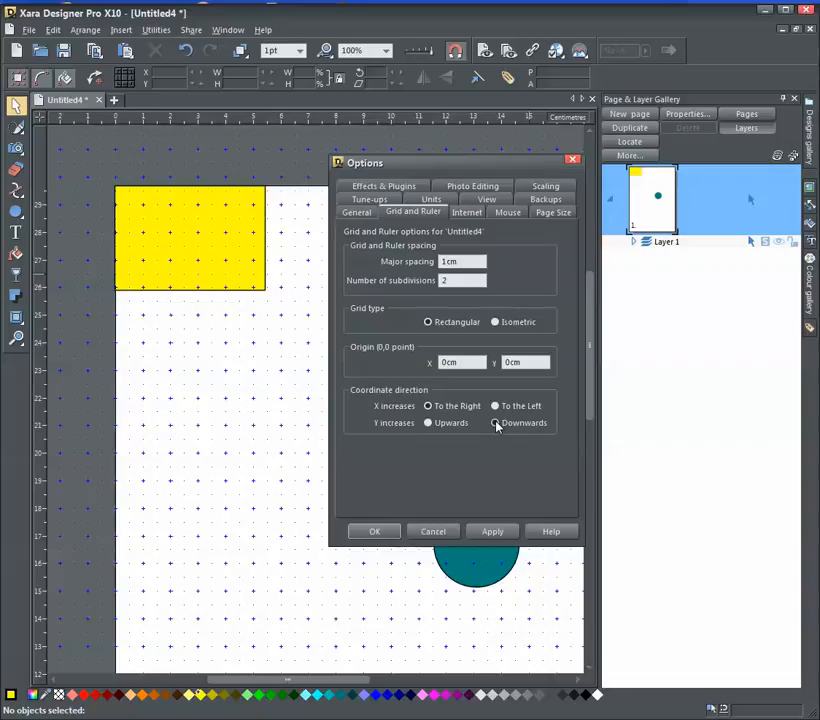
{"action": "left_click", "coordinate": [493, 533]}
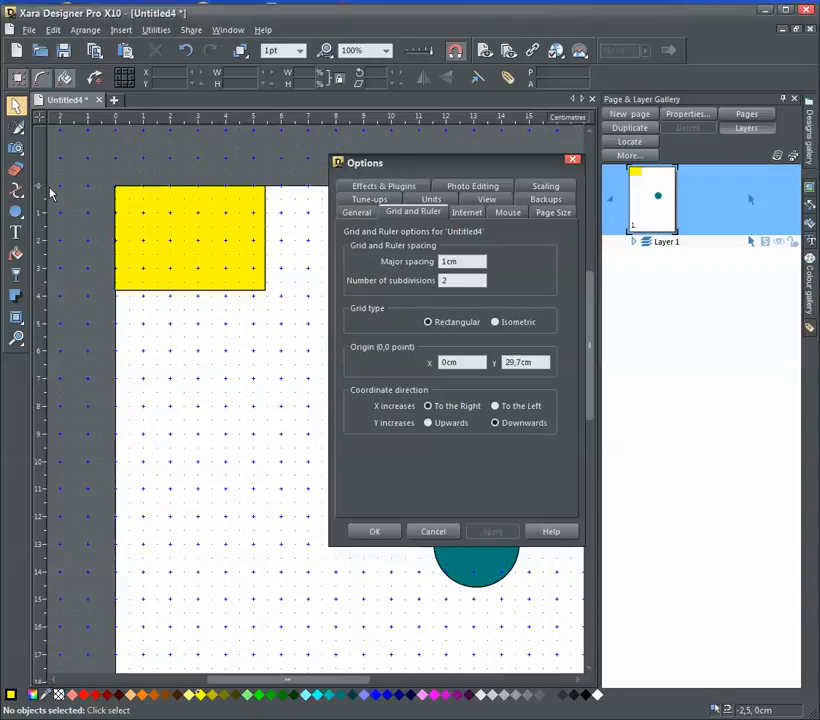
{"action": "left_click", "coordinate": [394, 531]}
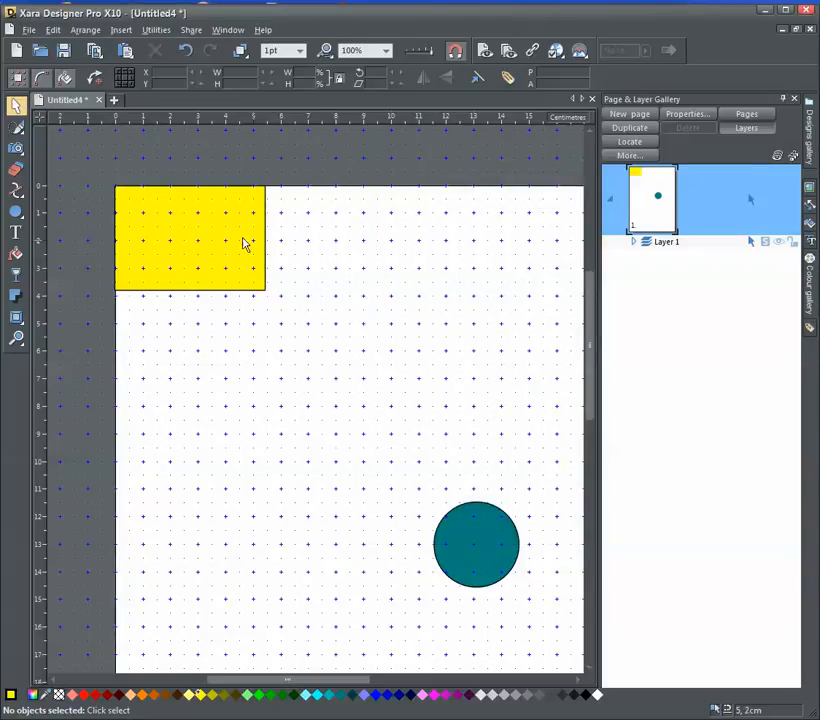
Snap the rectangle to X 2.07 cm, Y 3 cm and place the ruler origin on its upper-left corner
{"action": "left_click", "coordinate": [196, 238]}
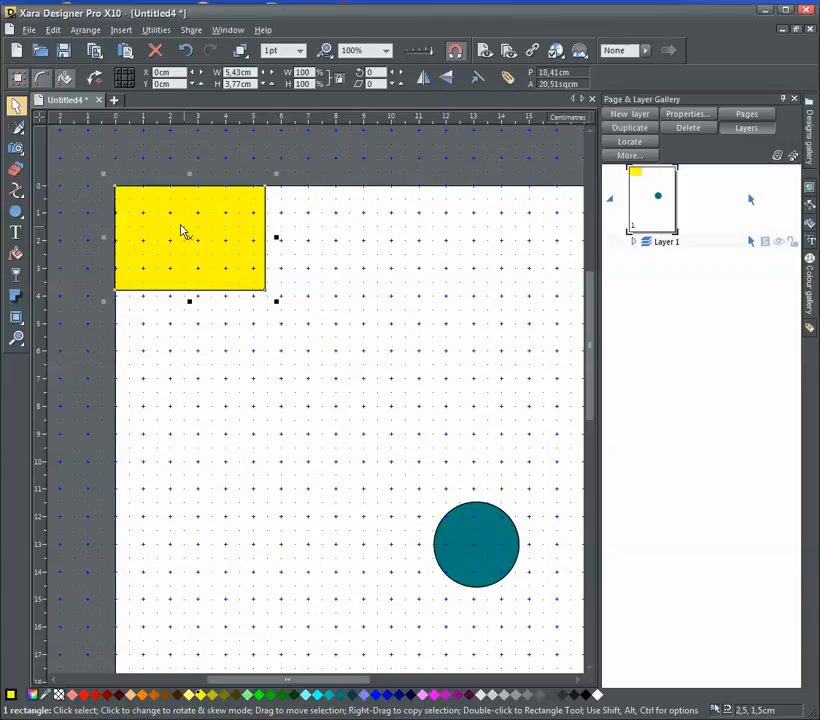
{"action": "left_click_drag", "start_coordinate": [190, 227], "coordinate": [276, 313]}
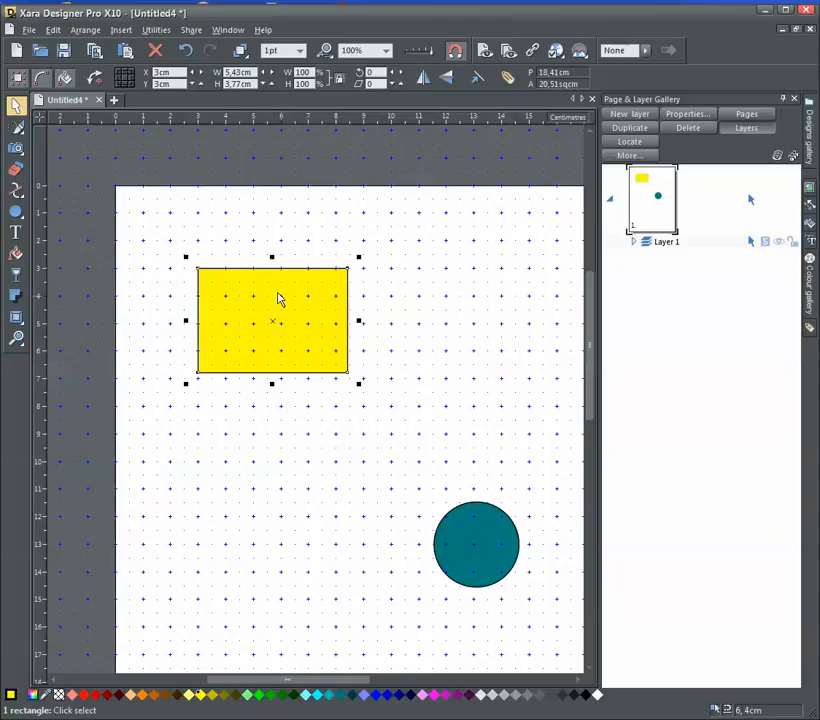
{"action": "left_click_drag", "start_coordinate": [278, 298], "coordinate": [252, 298]}
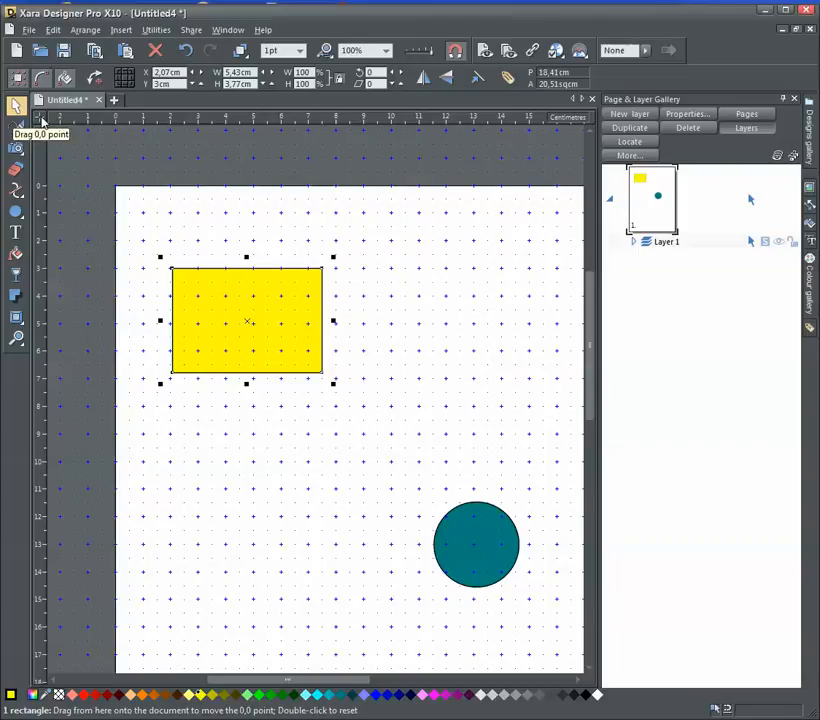
{"action": "left_click_drag", "start_coordinate": [42, 121], "coordinate": [175, 271]}
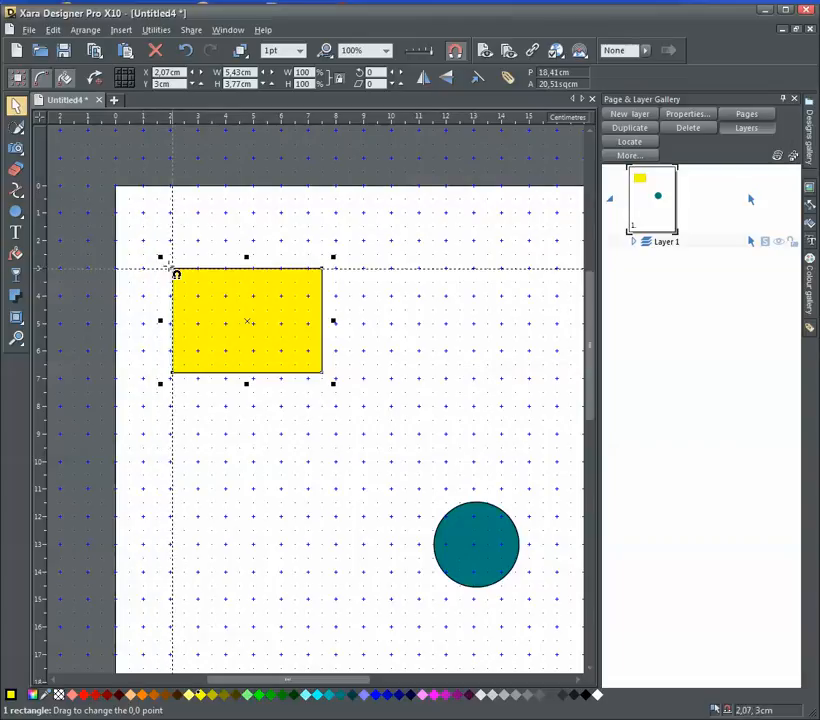
{"action": "left_click_drag", "start_coordinate": [175, 271], "coordinate": [175, 271]}
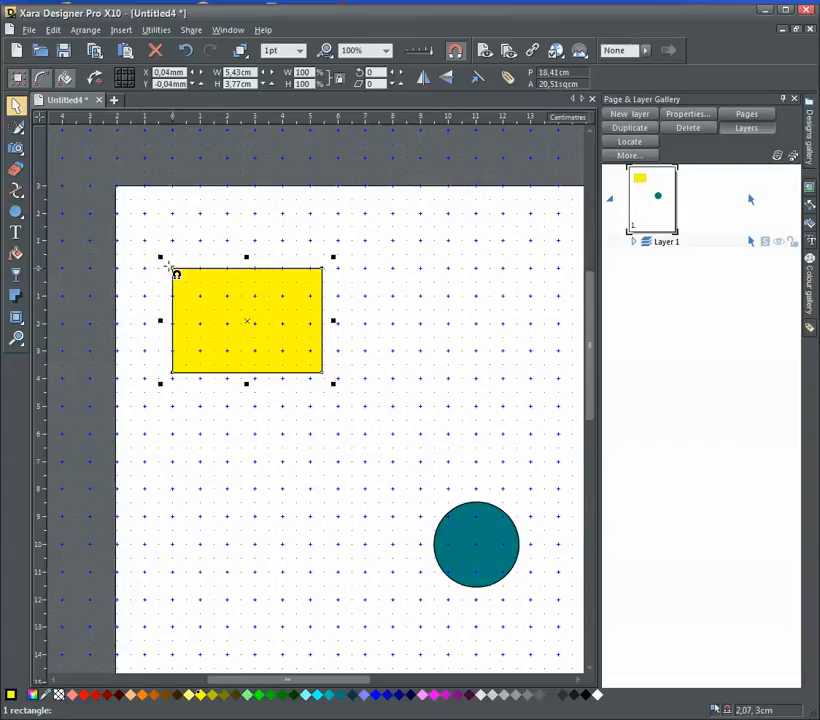
Snap the rectangle to a ruler origin relocated about 3 cm inside the page edges, and return the origin to the page's upper-left corner
{"action": "left_click_drag", "start_coordinate": [247, 286], "coordinate": [398, 306]}
{"action": "left_click_drag", "start_coordinate": [40, 118], "coordinate": [198, 271]}
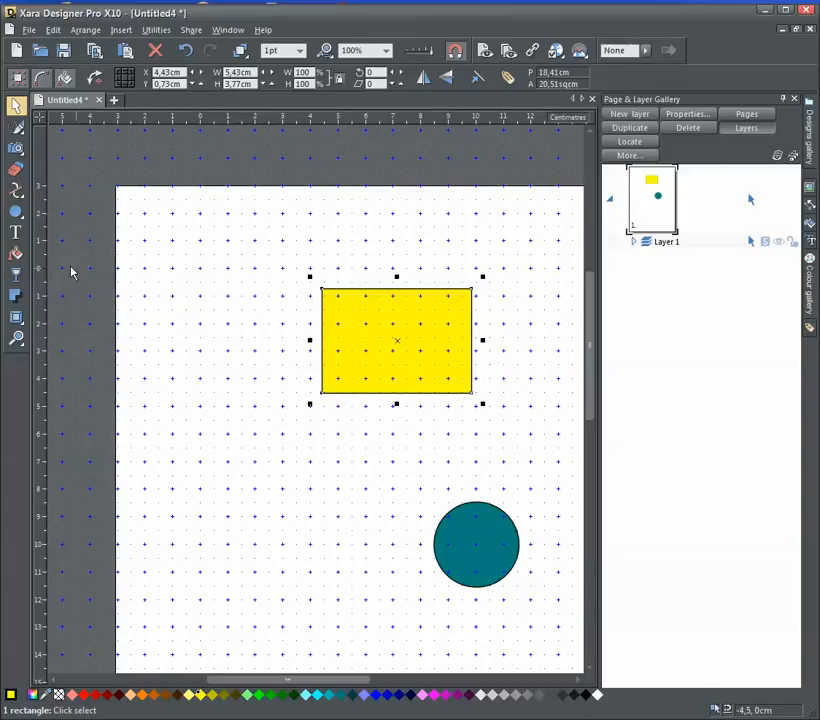
{"action": "left_click_drag", "start_coordinate": [399, 337], "coordinate": [284, 317]}
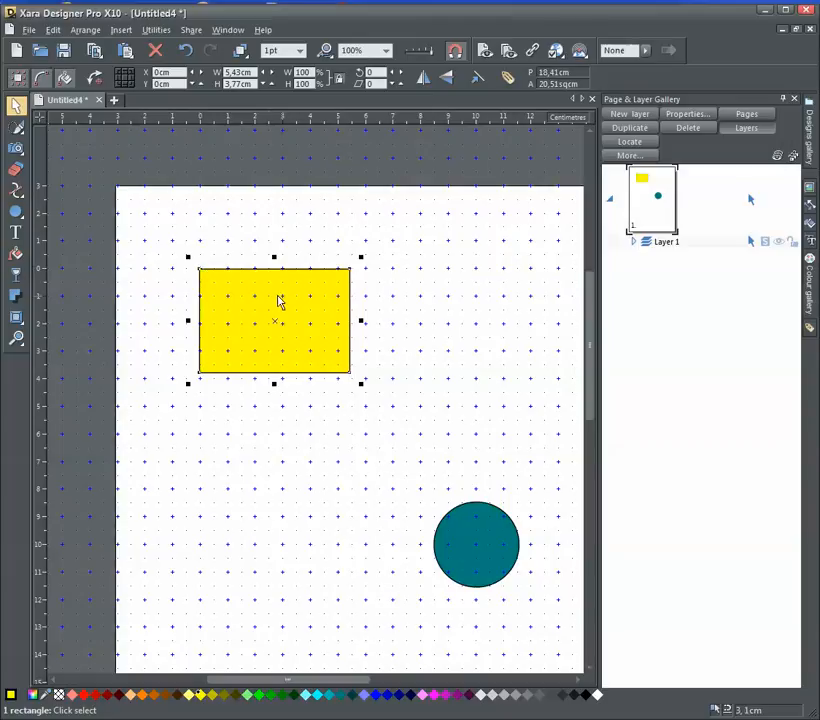
{"action": "left_click_drag", "start_coordinate": [40, 118], "coordinate": [116, 187]}
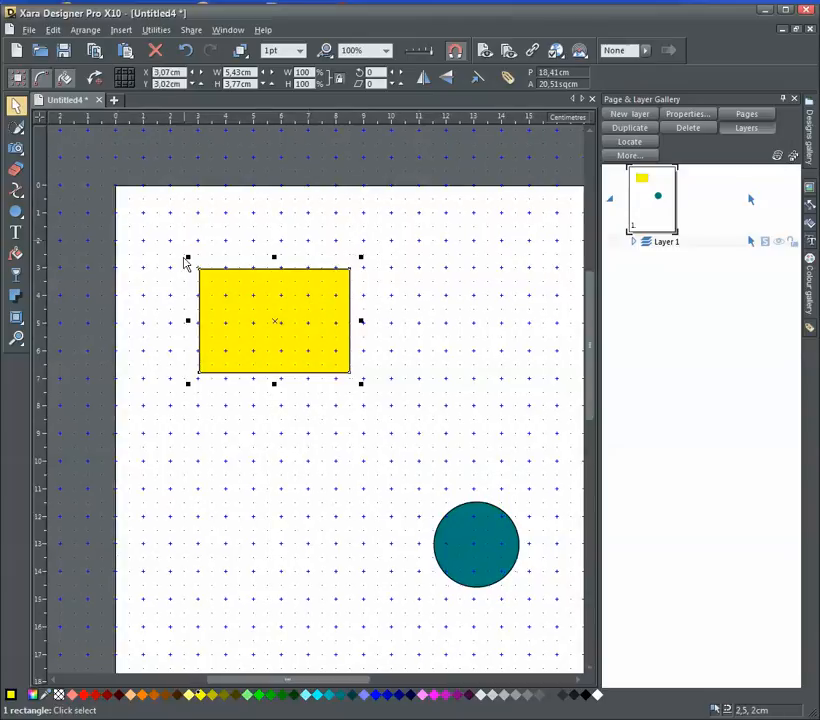
Set the grid and ruler major spacing to 5 cm with 5 subdivisions
{"action": "left_click", "coordinate": [230, 32]}
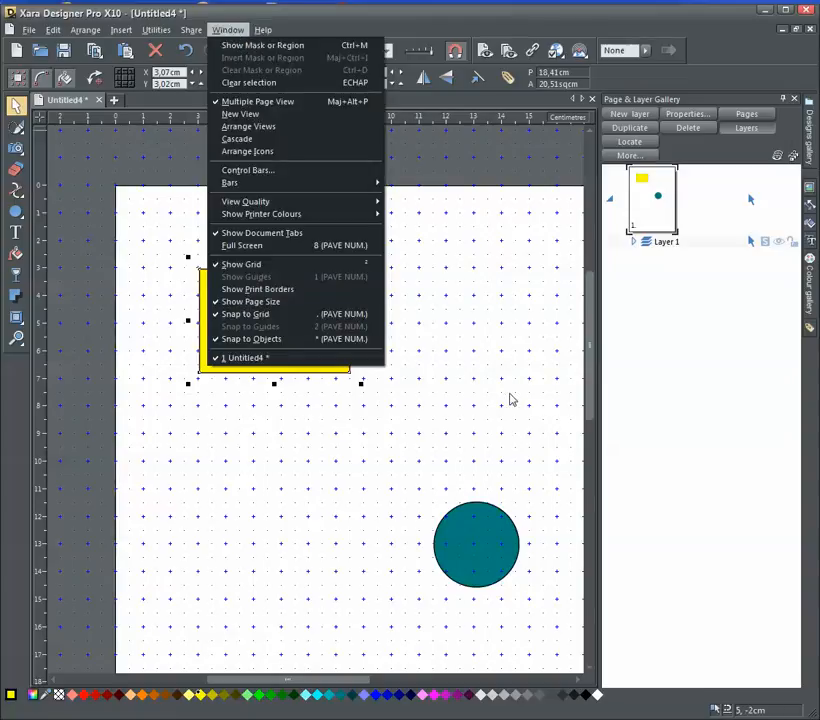
{"action": "right_click", "coordinate": [457, 366]}
{"action": "left_click", "coordinate": [490, 562]}
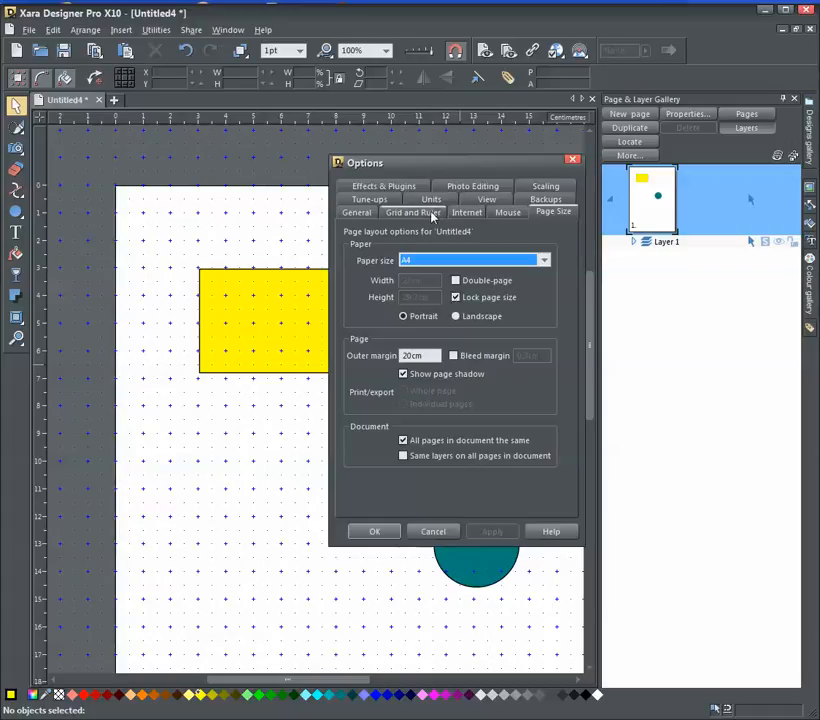
{"action": "left_click", "coordinate": [430, 213]}
{"action": "left_click", "coordinate": [454, 261]}
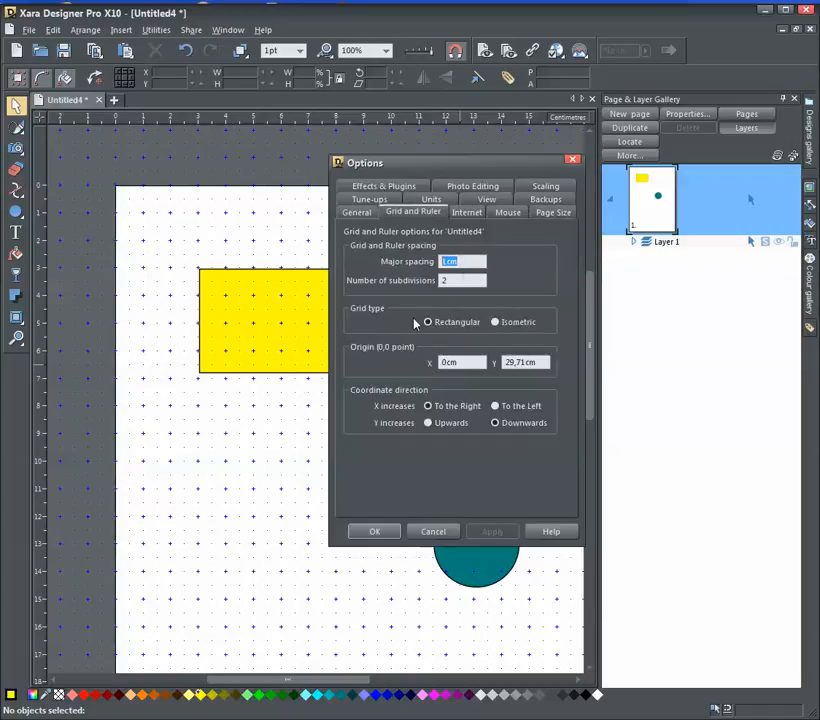
{"action": "type", "text": "5"}
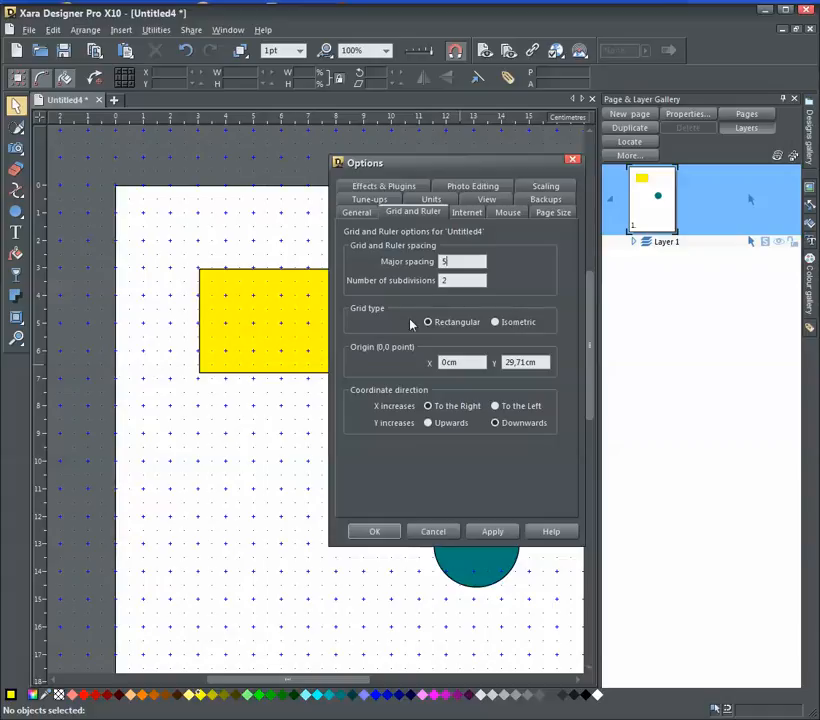
{"action": "type", "text": "5"}
{"action": "left_click", "coordinate": [492, 531]}
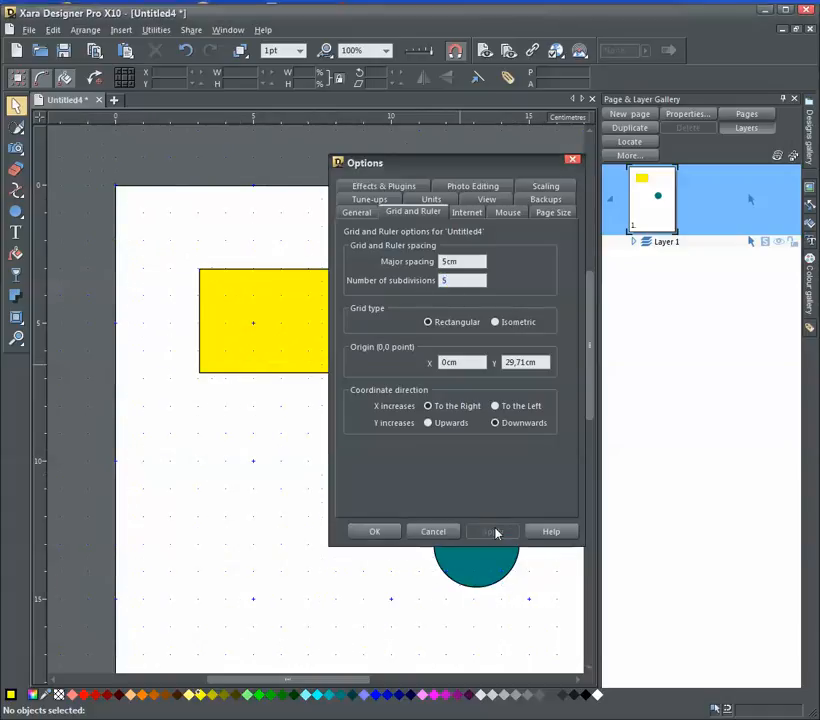
{"action": "left_click", "coordinate": [411, 531]}
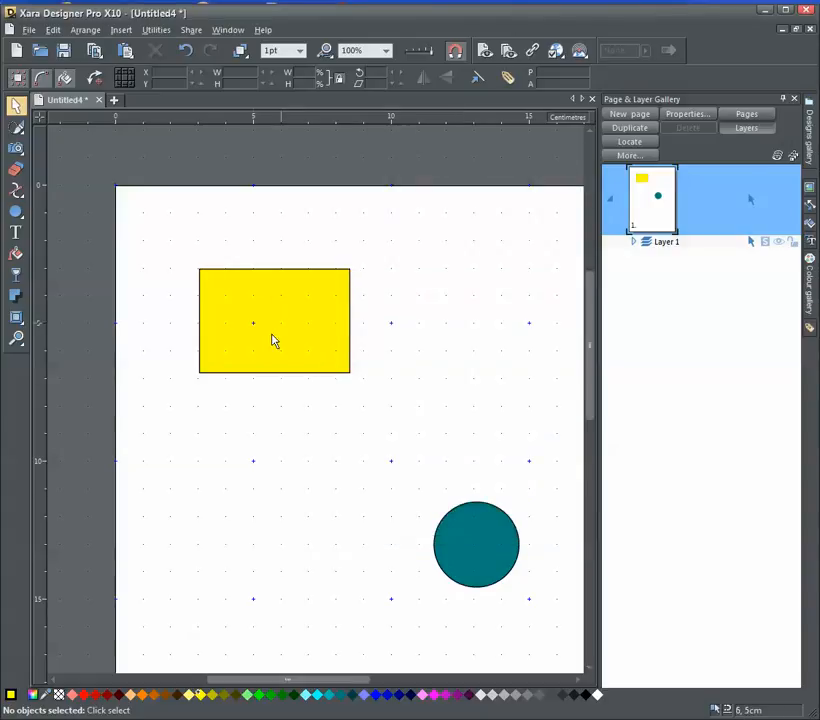
Move the rectangle along the new grid subdivisions and snap its upper-left corner to X 5 cm, Y 3 cm
{"action": "left_click_drag", "start_coordinate": [258, 290], "coordinate": [327, 293]}
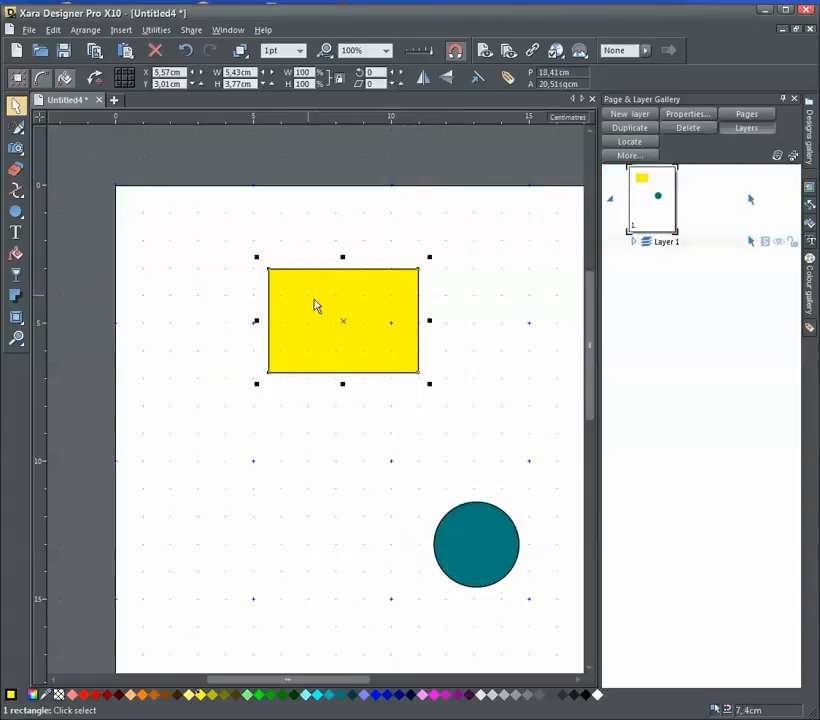
{"action": "left_click", "coordinate": [16, 338]}
{"action": "left_click_drag", "start_coordinate": [238, 214], "coordinate": [360, 349]}
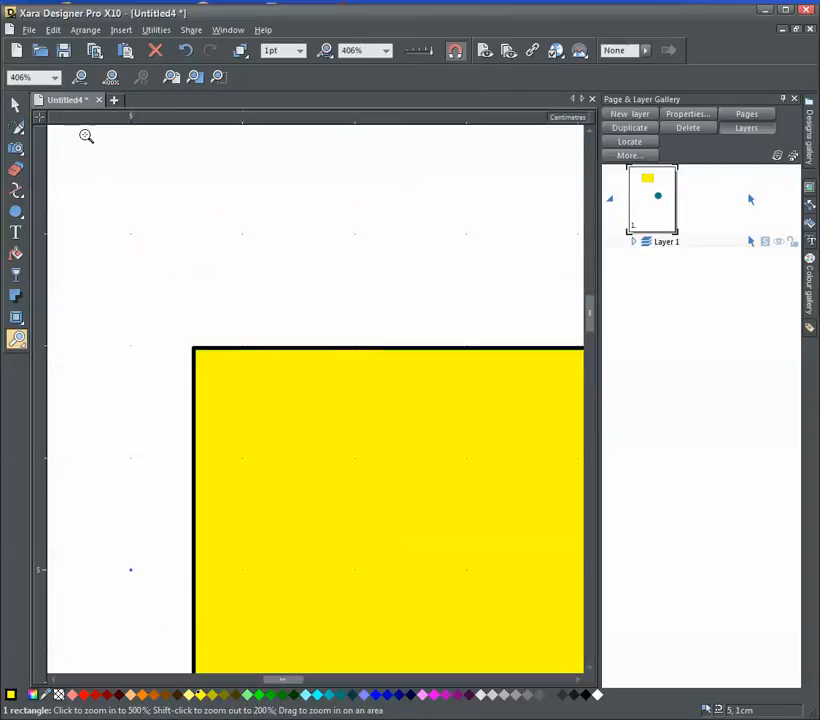
{"action": "left_click", "coordinate": [16, 104]}
{"action": "left_click_drag", "start_coordinate": [353, 406], "coordinate": [489, 405]}
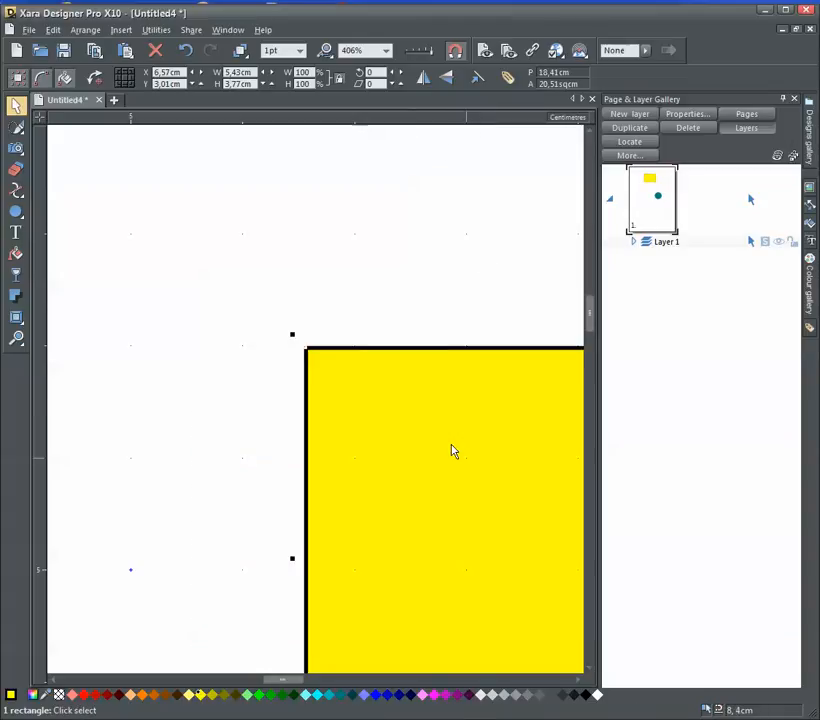
{"action": "left_click_drag", "start_coordinate": [489, 406], "coordinate": [357, 398]}
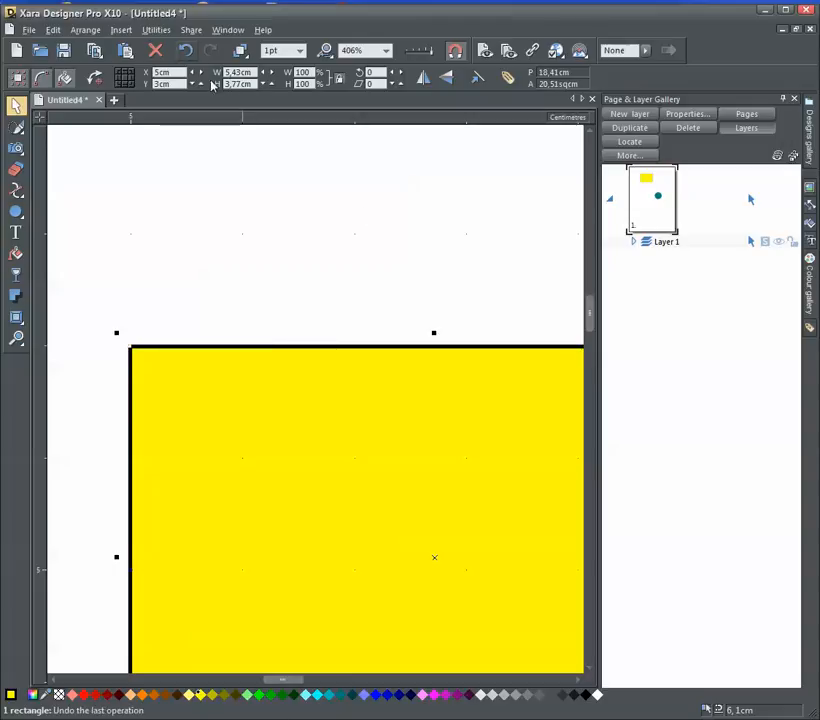
Set the grid and ruler major spacing to 2 cm with 4 subdivisions
{"action": "right_click", "coordinate": [297, 212]}
{"action": "left_click", "coordinate": [350, 414]}
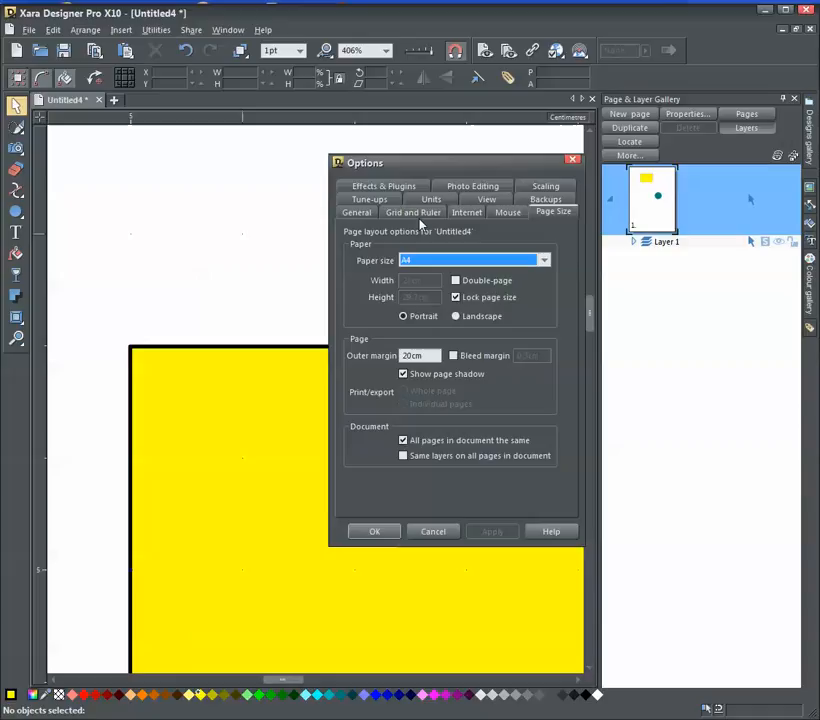
{"action": "left_click", "coordinate": [413, 212]}
{"action": "left_click", "coordinate": [443, 261]}
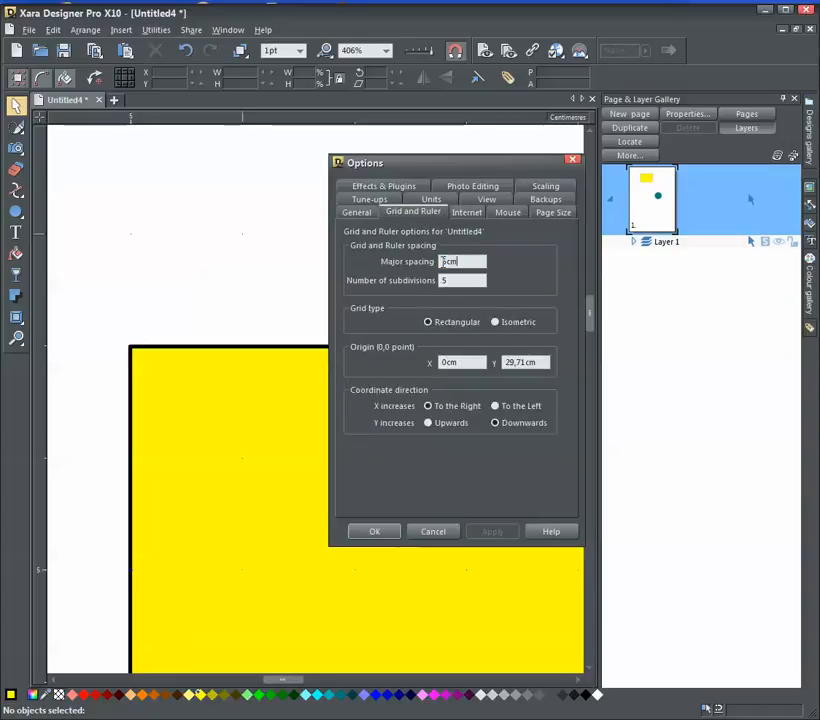
{"action": "type", "text": "2"}
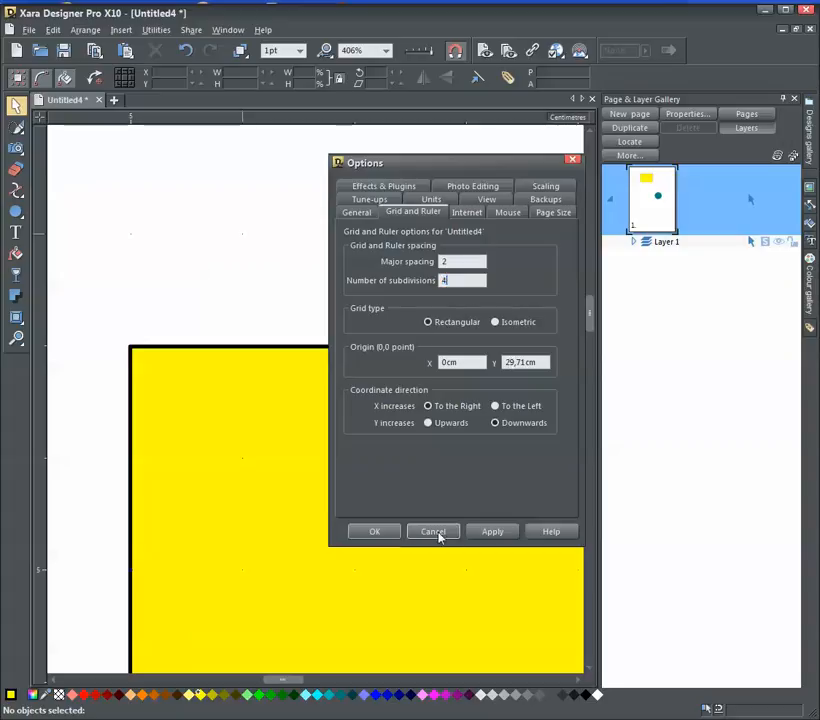
{"action": "left_click", "coordinate": [378, 530]}
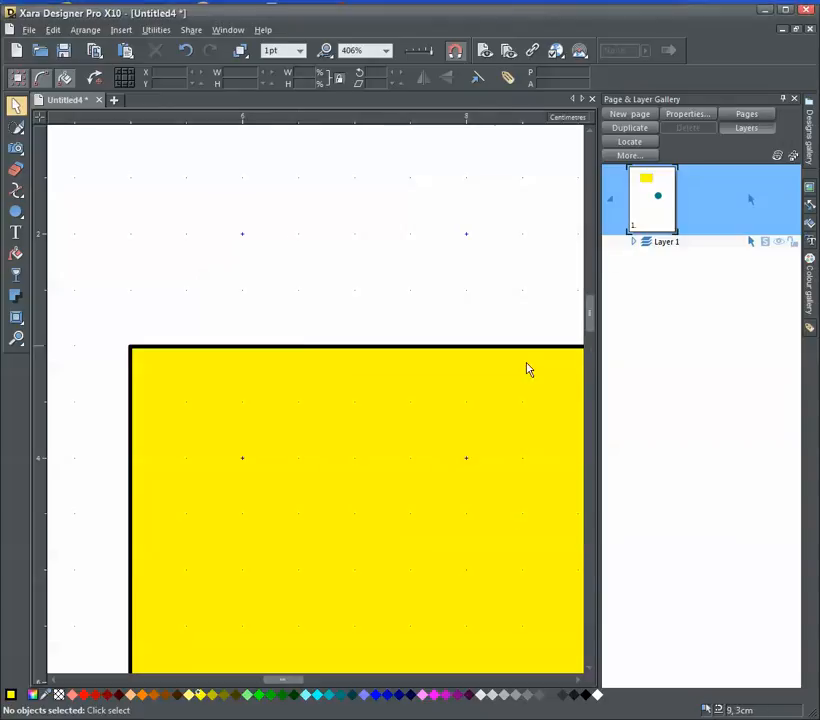